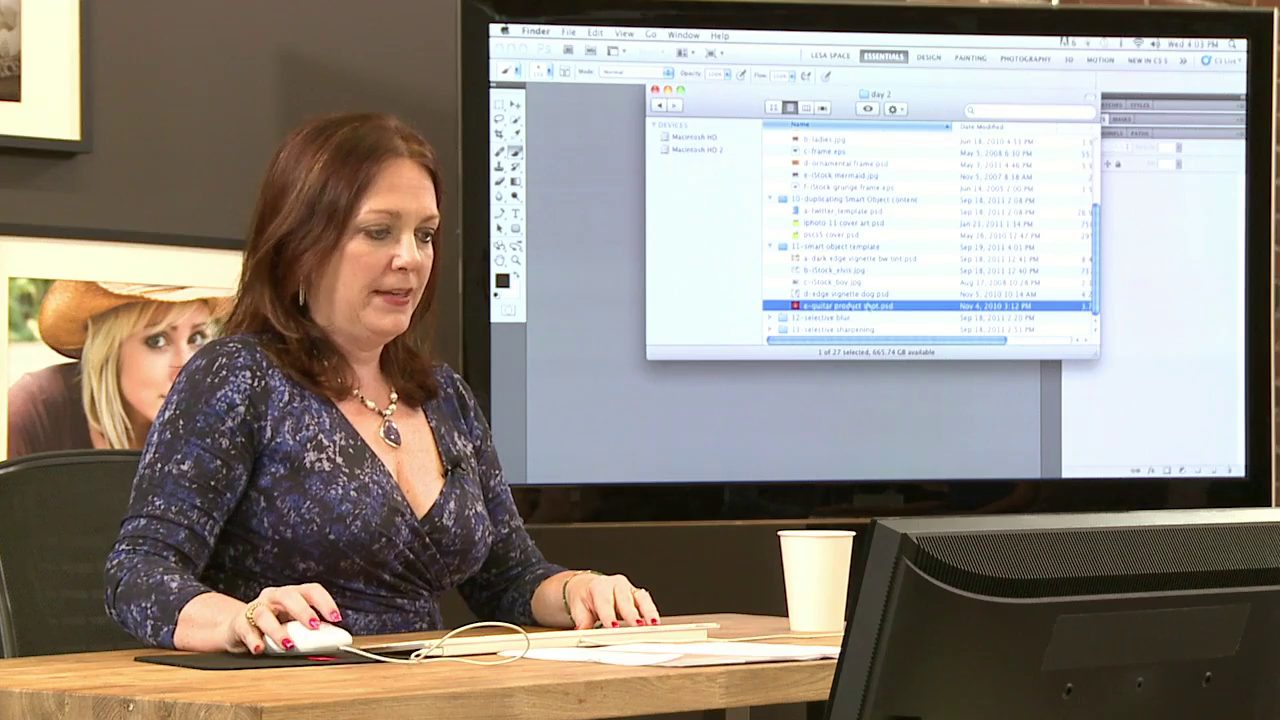
Step: In the 12-selective blur and 13-selective sharpening folders, select a-background blur.psd, b-tilt lens blur.psd and b-global and selective sharpening.psd together
click(770, 318)
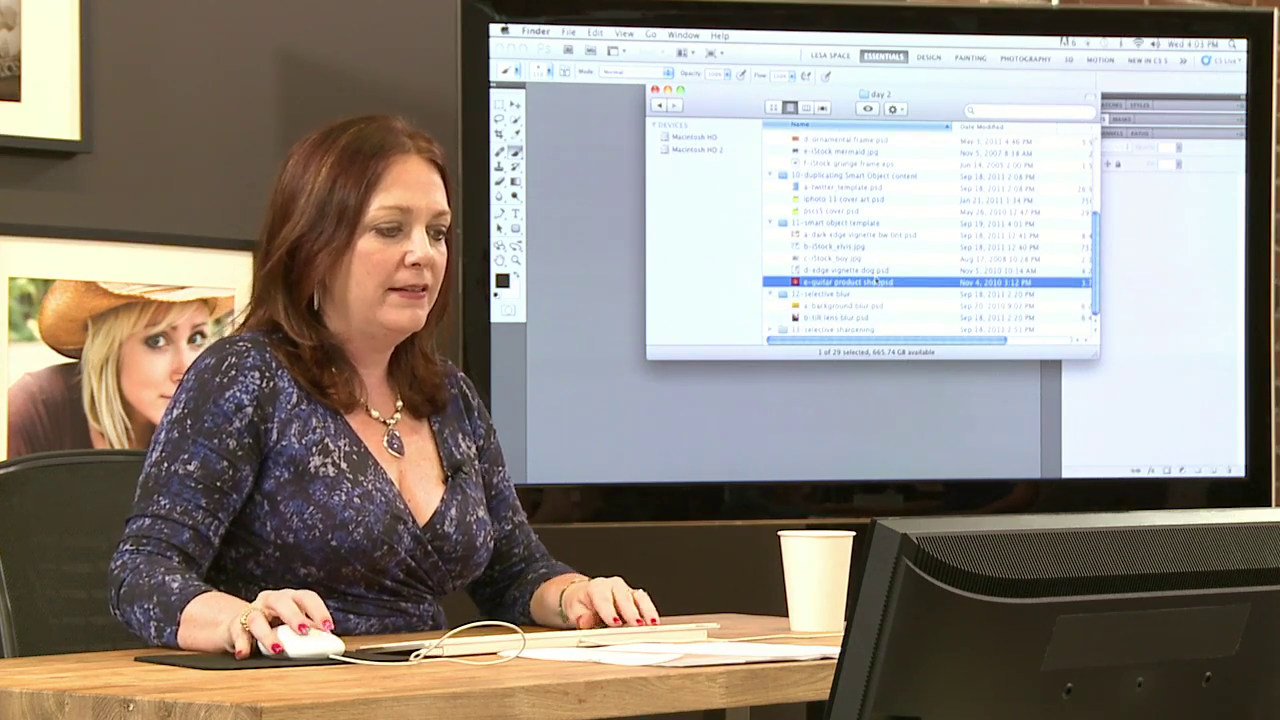
click(815, 306)
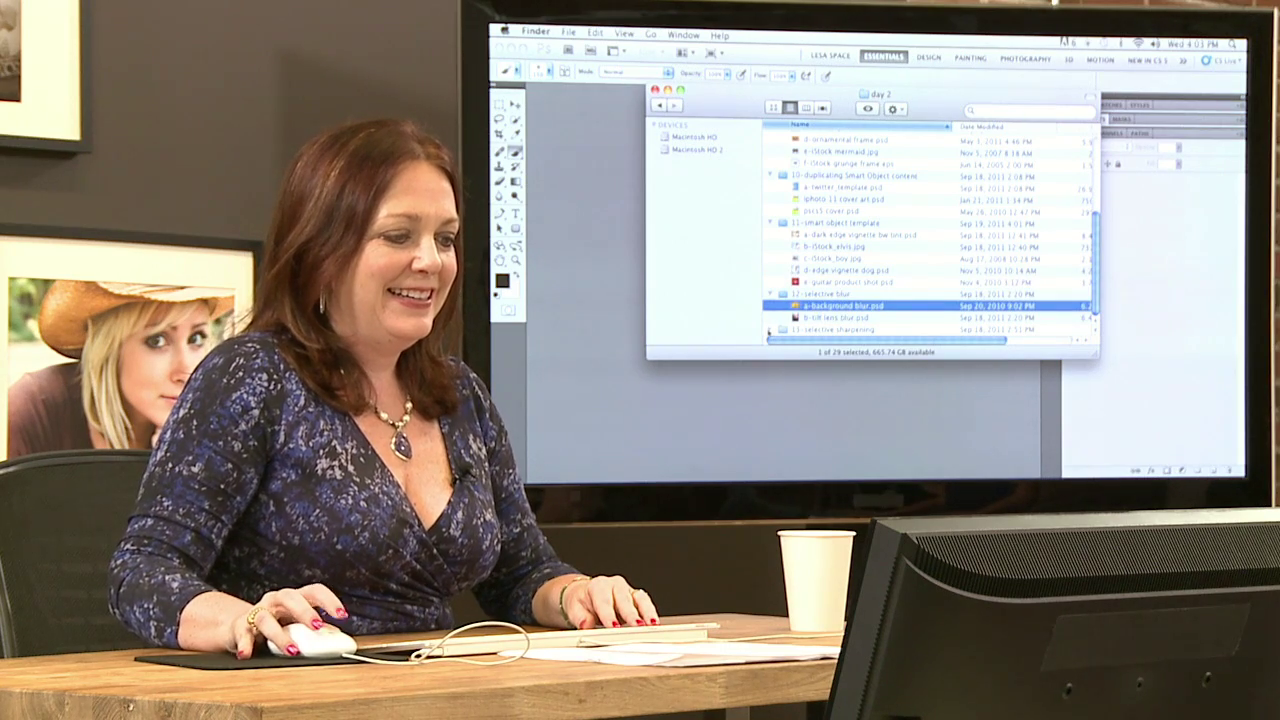
click(770, 329)
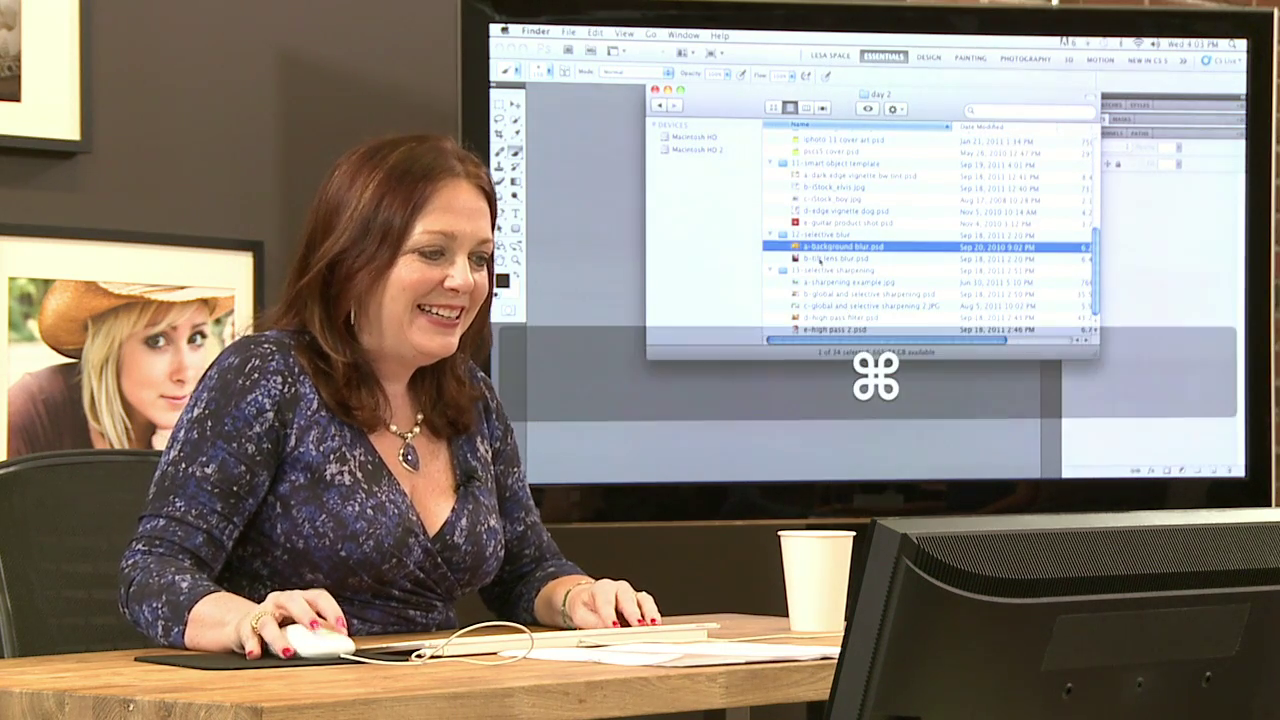
super+click(818, 258)
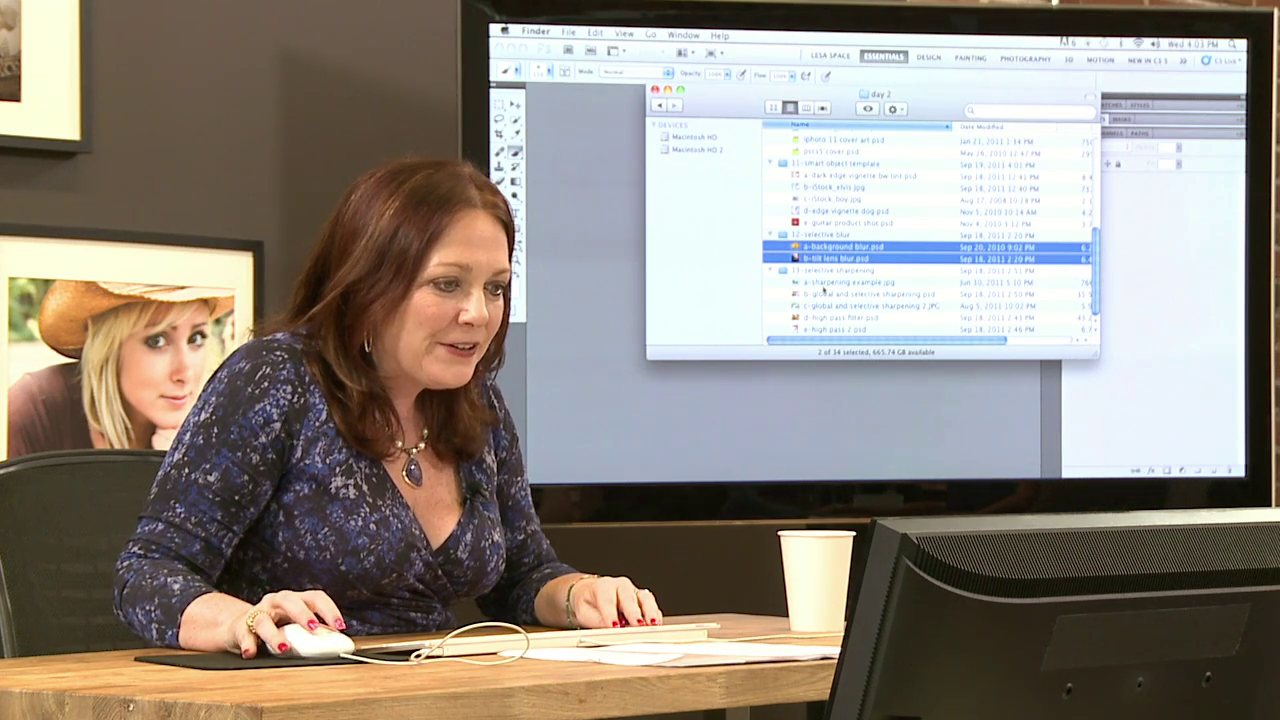
super+click(860, 294)
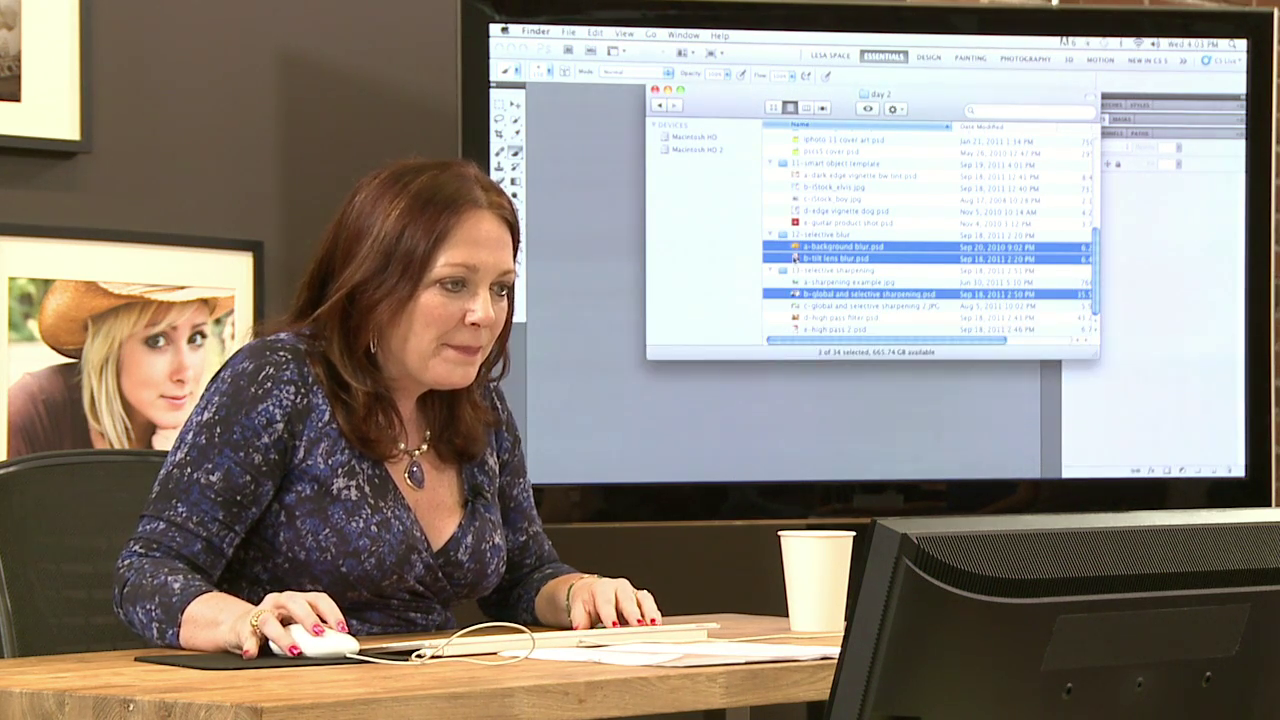
Step: Open the three files, compare the sharpening portrait with Unsharp Mask on and off, then close it unsaved
double_click(795, 258)
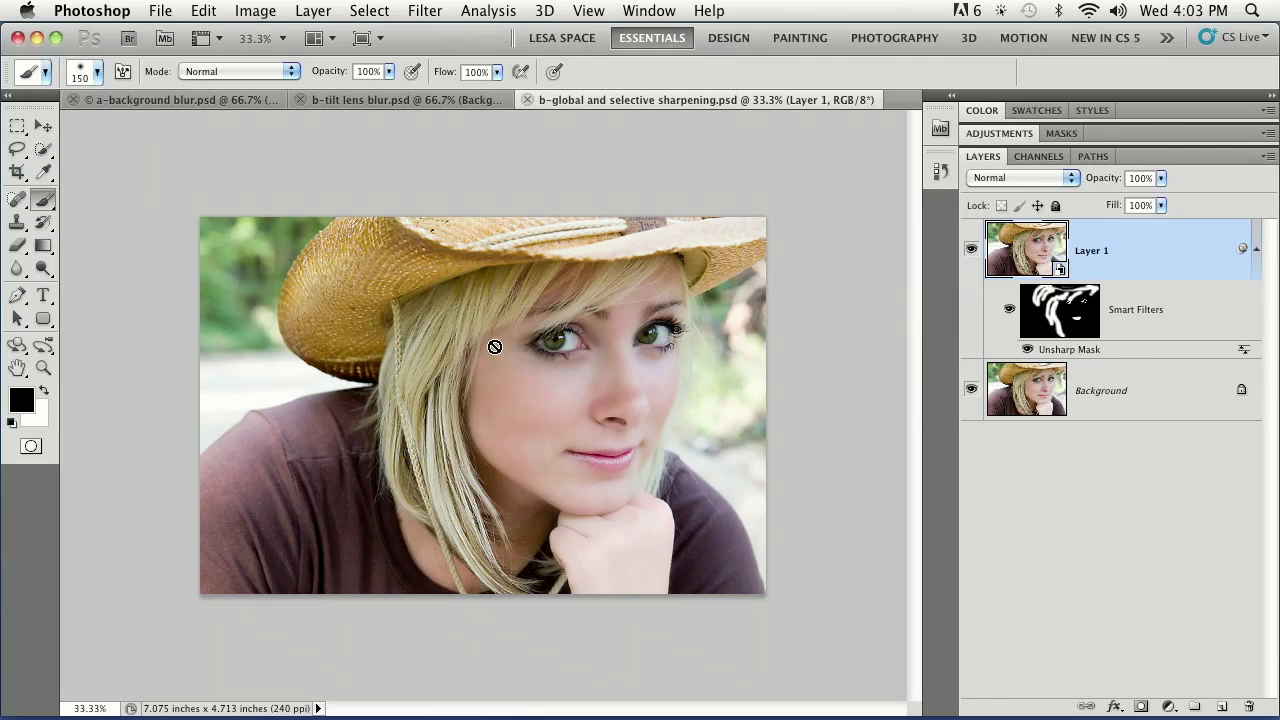
key(super+equal)
key(super+equal)
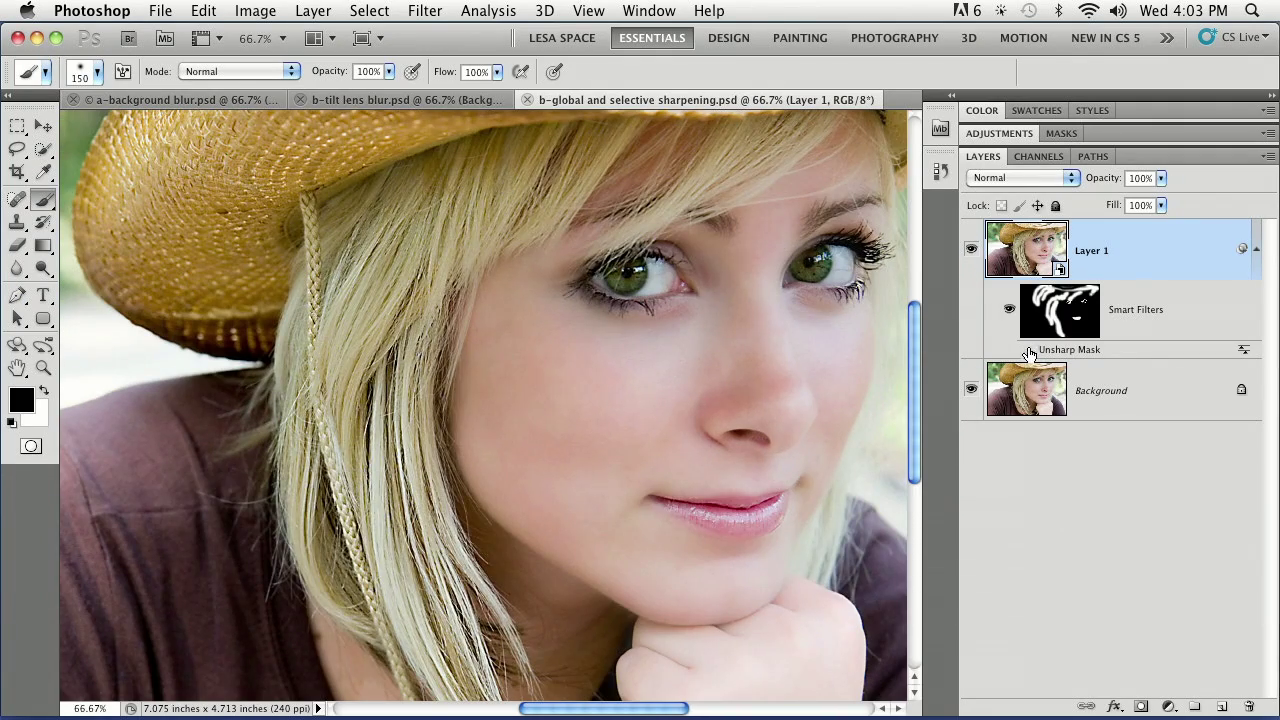
click(1028, 350)
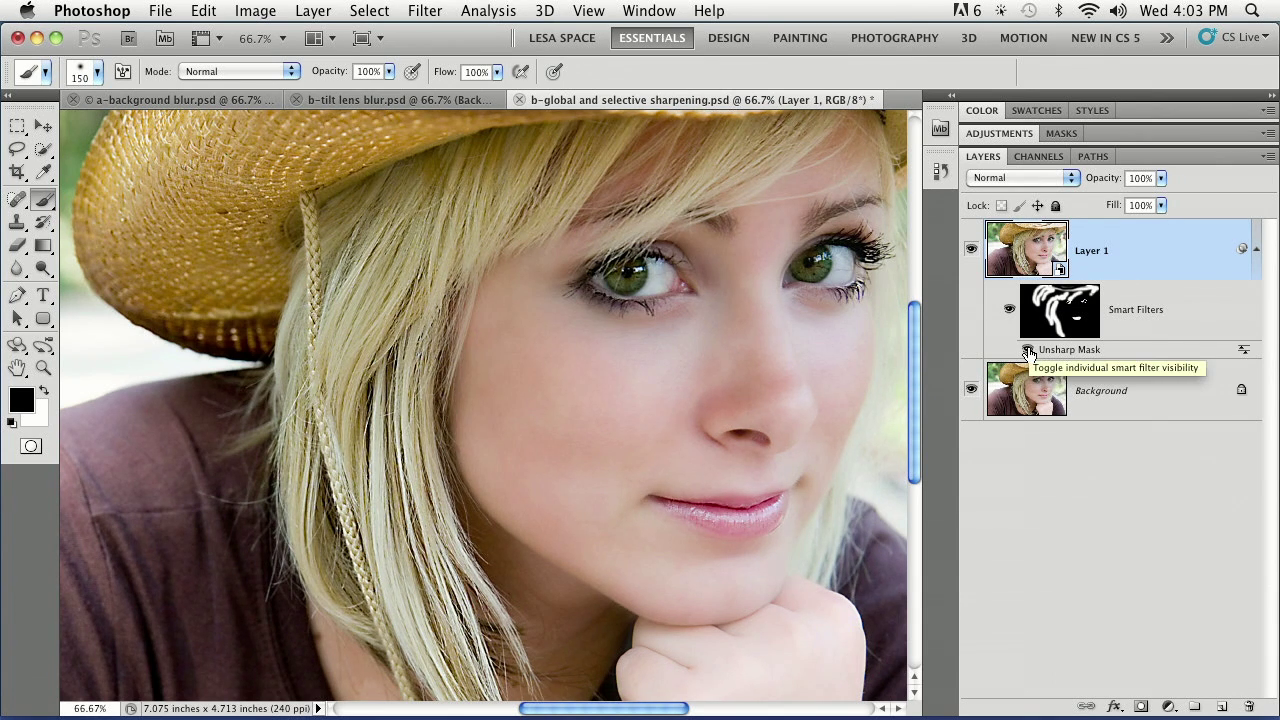
key(super+w)
key(d)
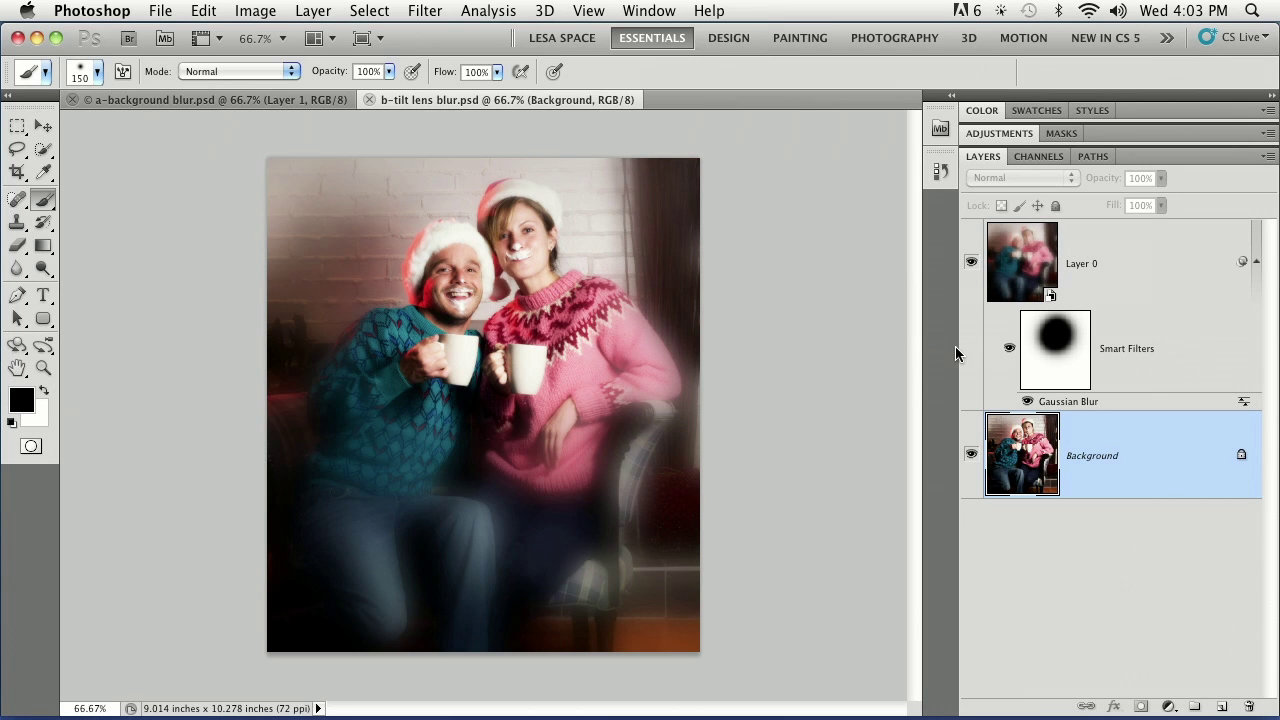
Step: Compare the tilt lens blur couple photo with and without its blurred Layer 0, then close it unsaved
click(971, 263)
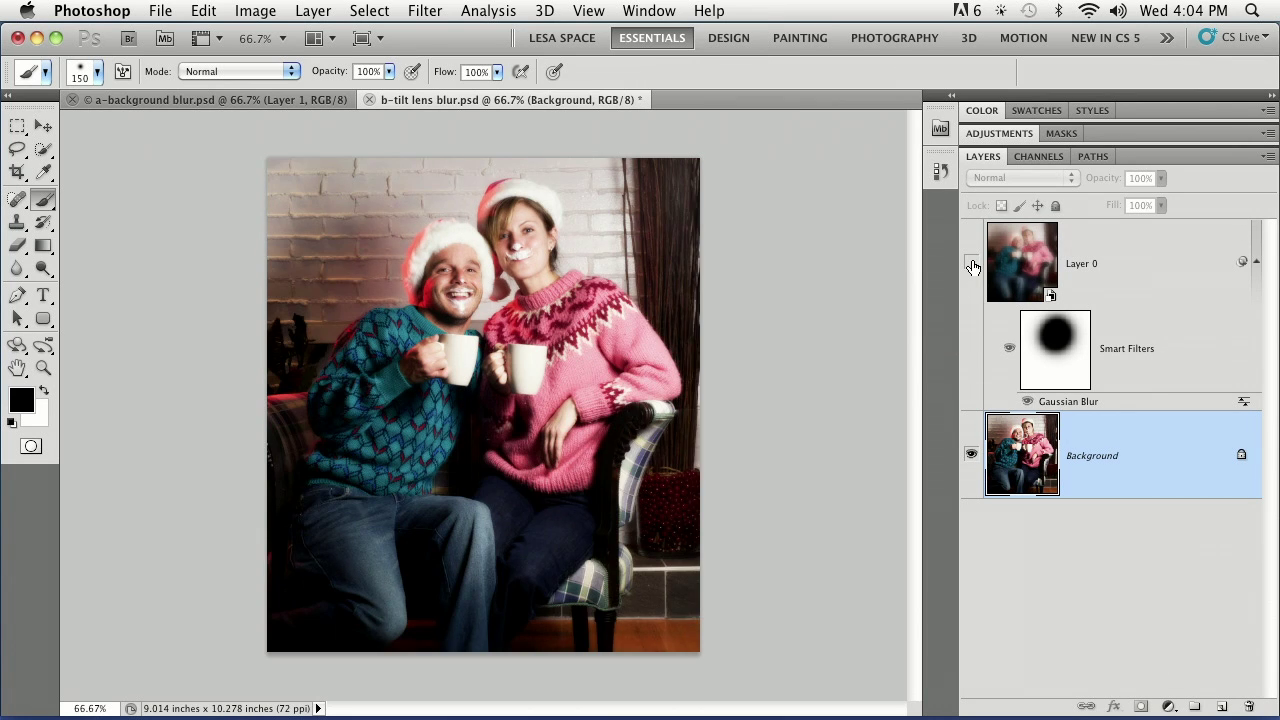
click(971, 263)
key(super+w)
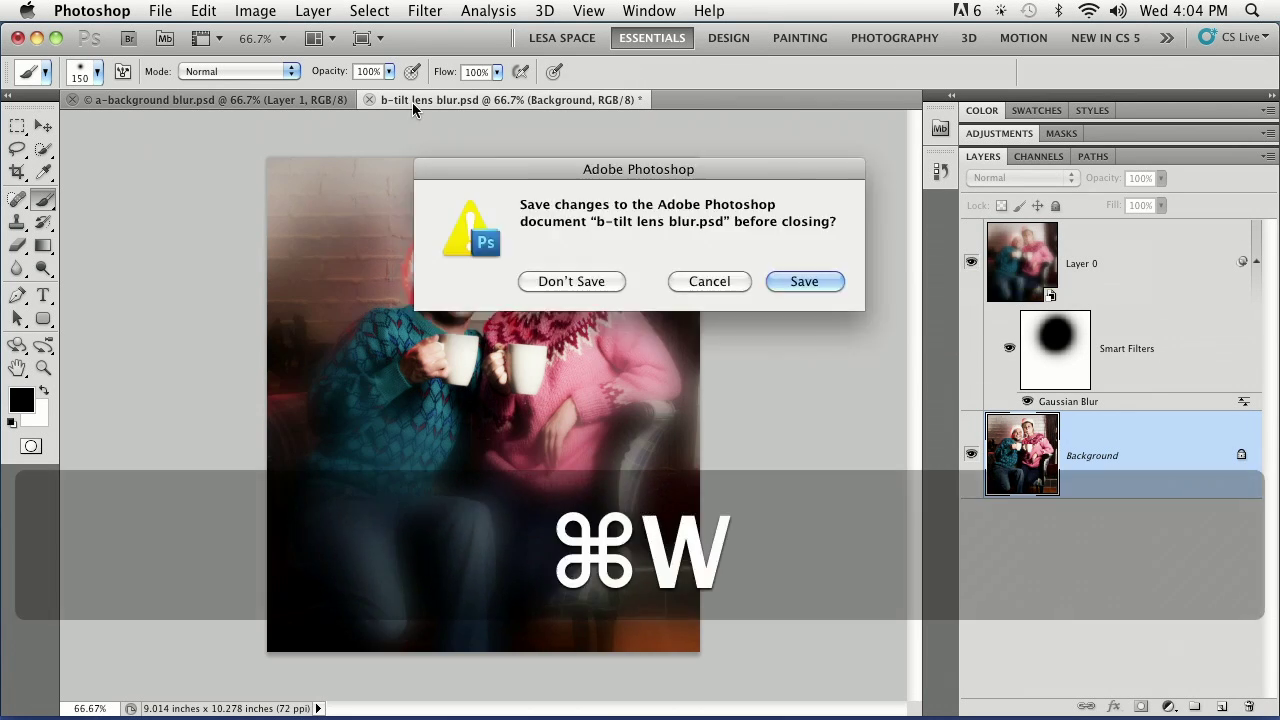
key(super+d)
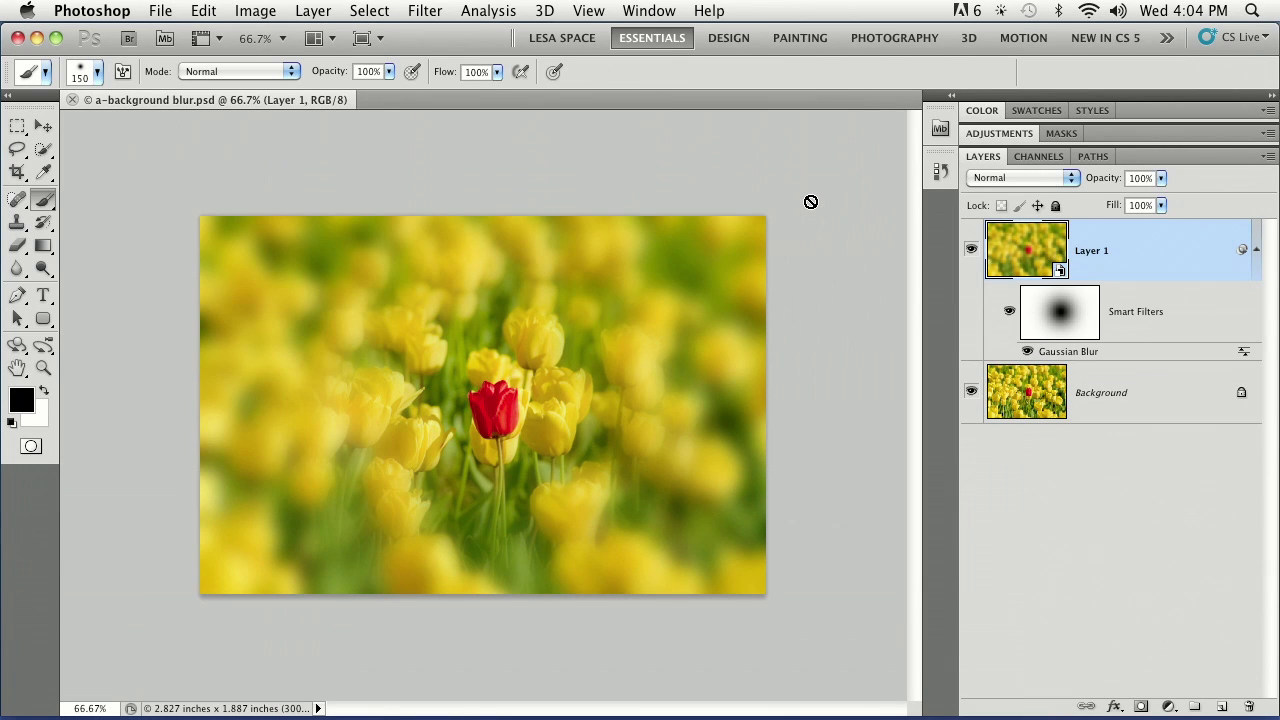
Step: Compare the tulip photo with and without its blur layer, close it unsaved, and return to Finder
click(971, 250)
click(971, 250)
key(super+w)
key(super+d)
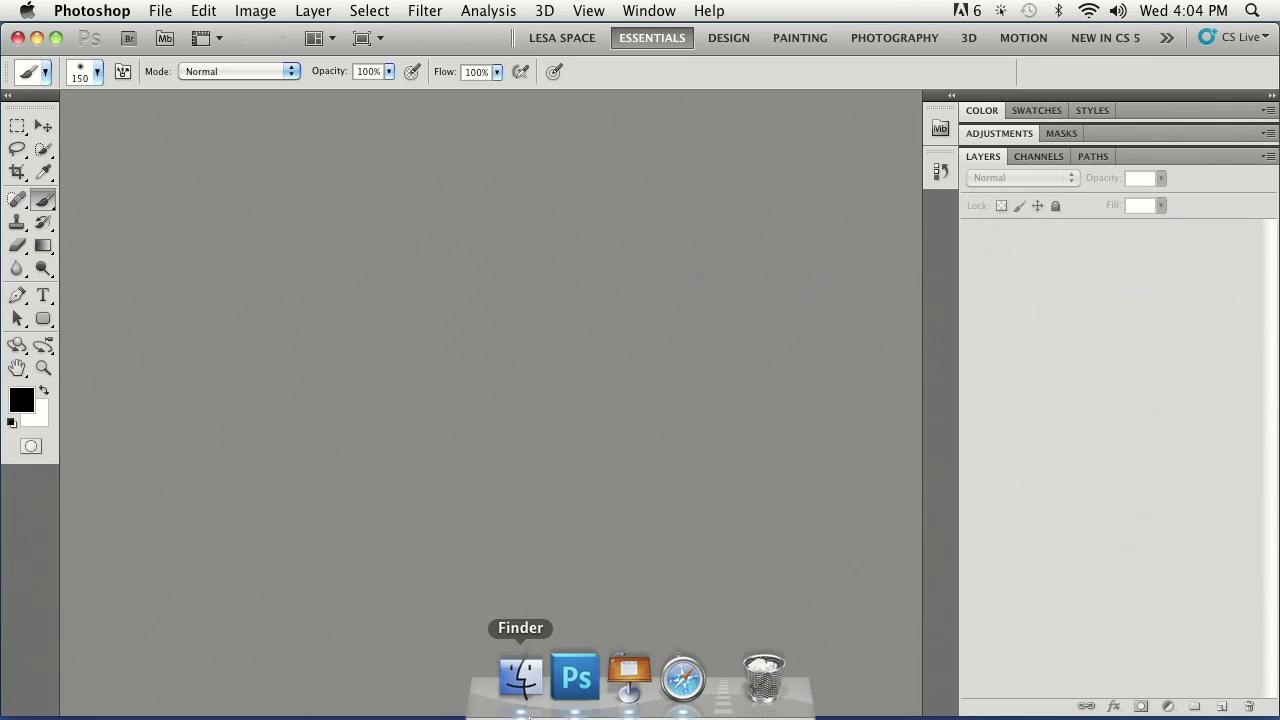
click(524, 700)
Step: Go up to the 11C-CS5 Intensive folder and into the day 3 folder
scroll(549, 226, up, 10)
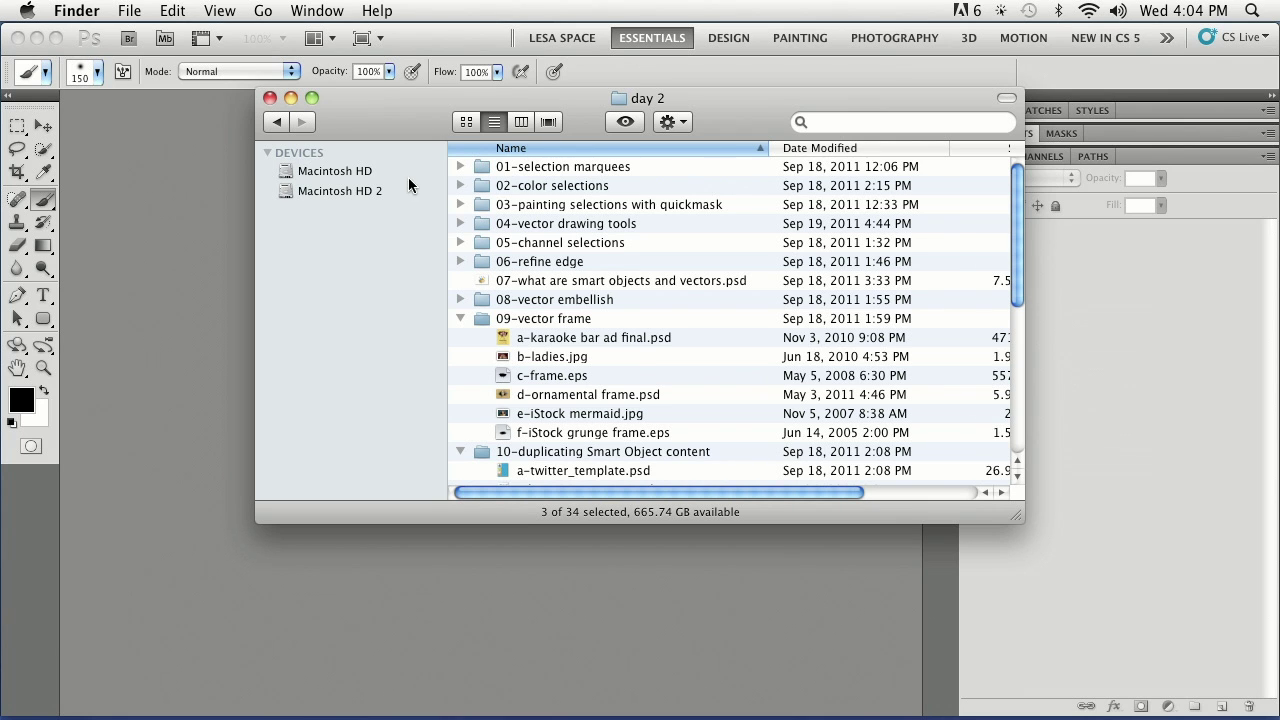
super+click(638, 100)
click(640, 118)
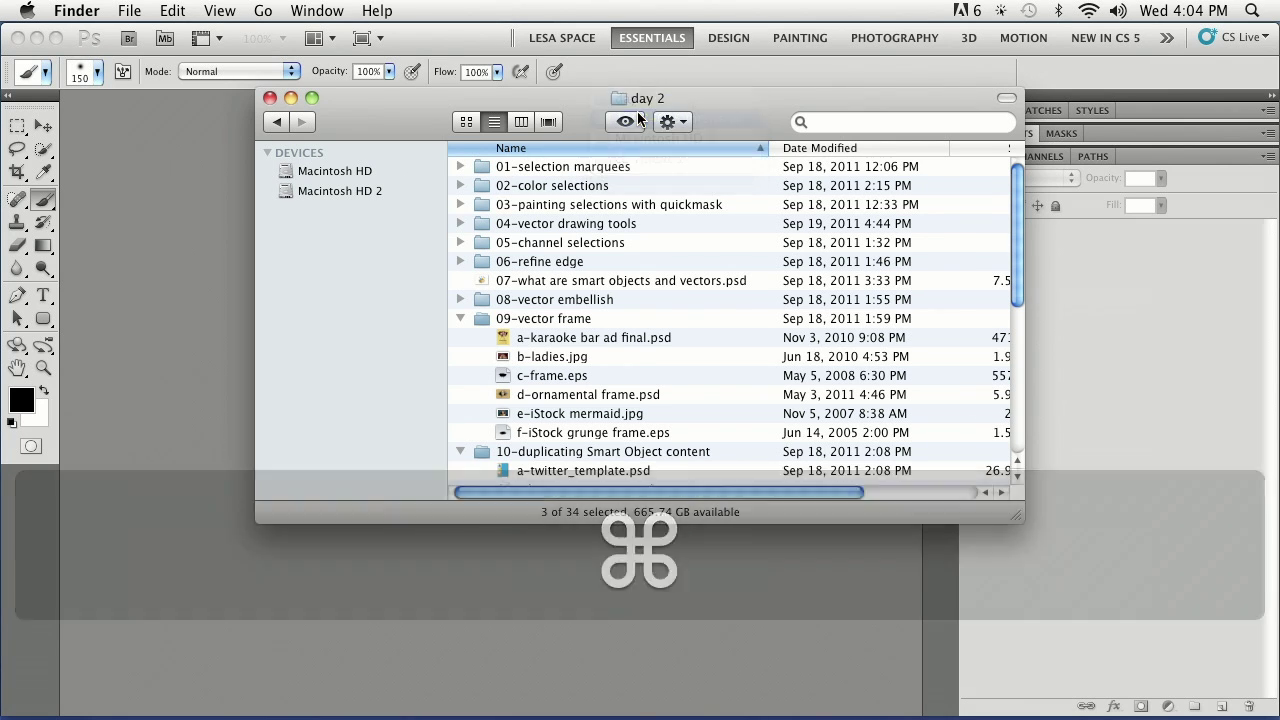
double_click(510, 204)
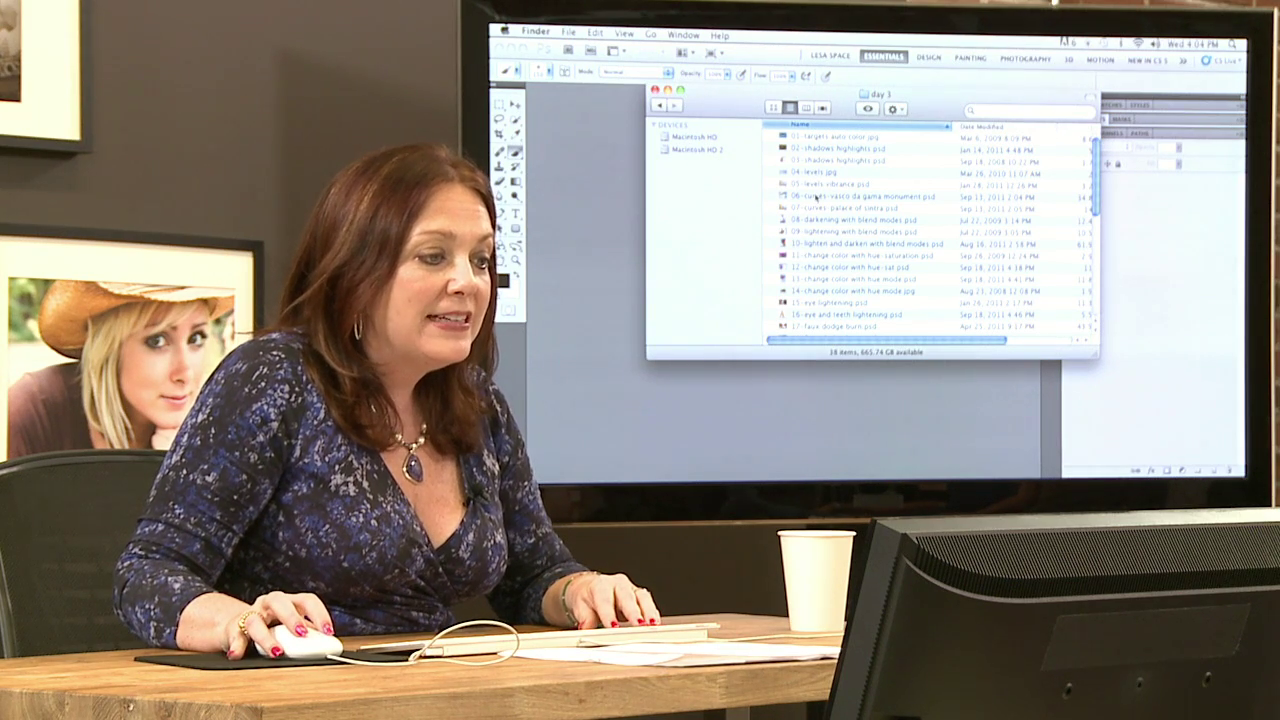
Step: Select the 06 curves, 05 levels vibrance, 11 and 12 hue-saturation, 15 eye lightening, 17 faux dodge burn and 19 gradient map PSDs
click(816, 196)
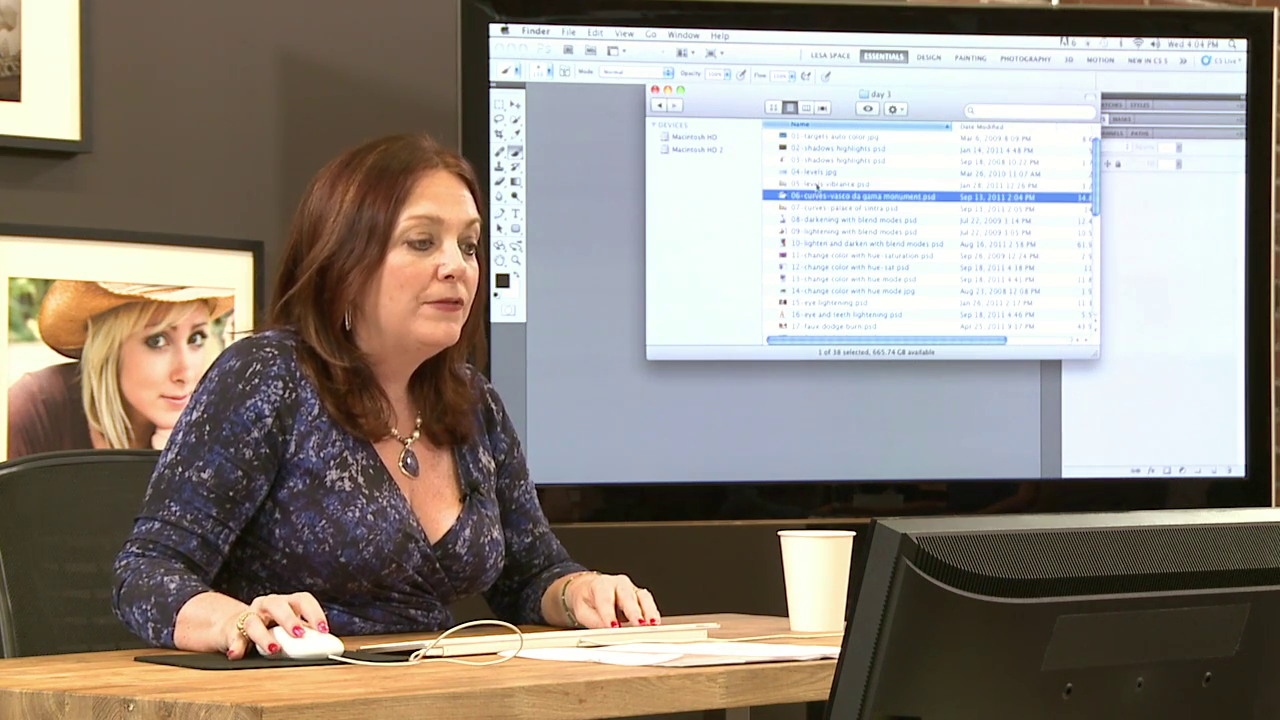
super+click(816, 186)
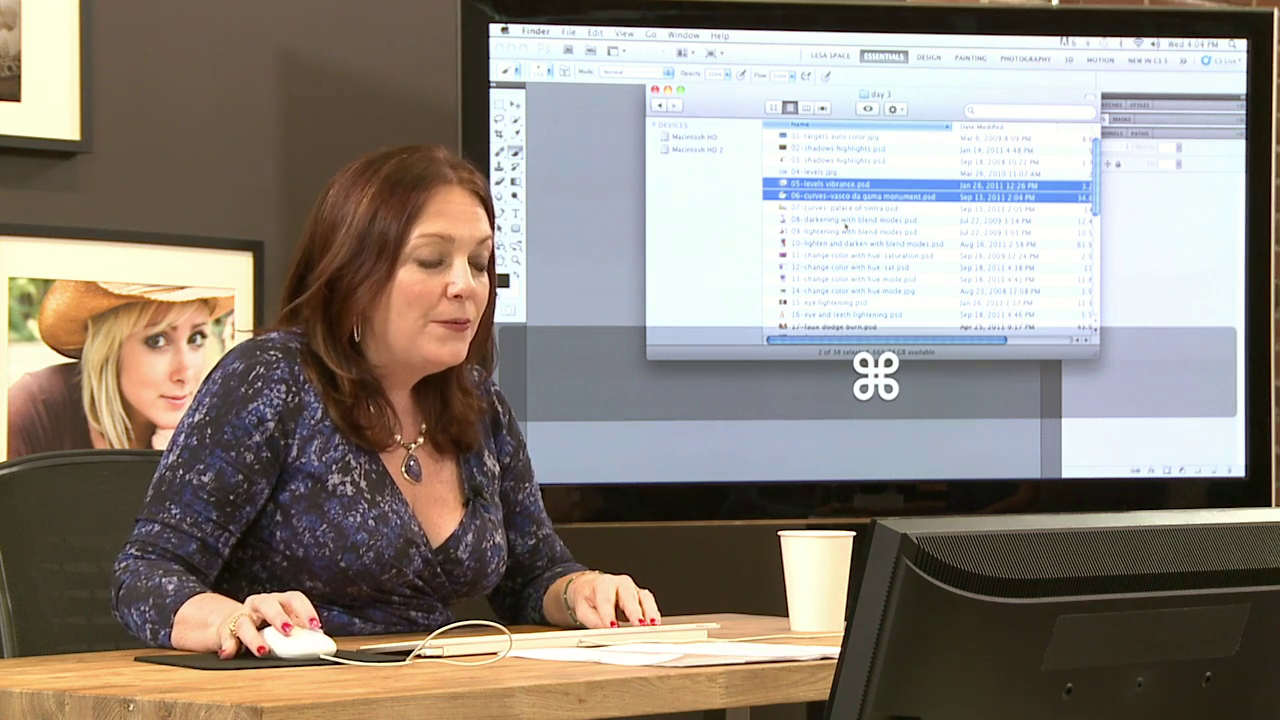
super+click(834, 256)
super+click(835, 267)
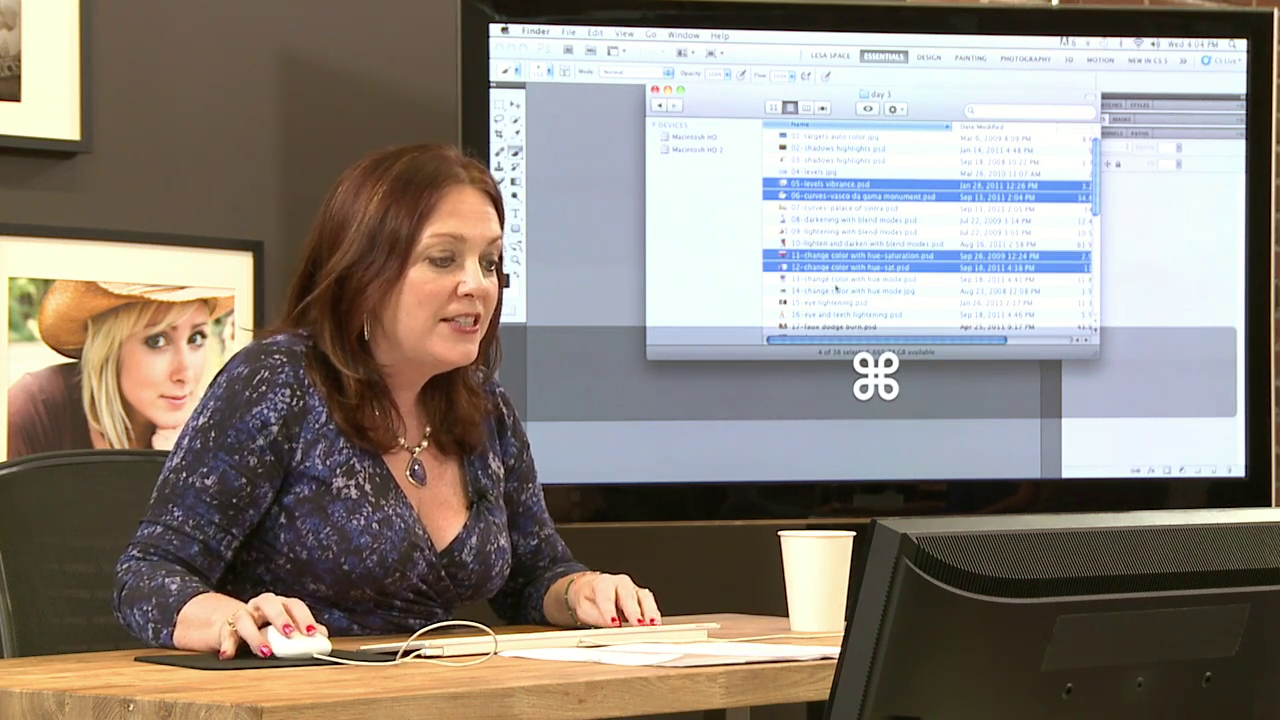
scroll(836, 289, down, 2)
super+click(830, 254)
scroll(826, 294, down, 1)
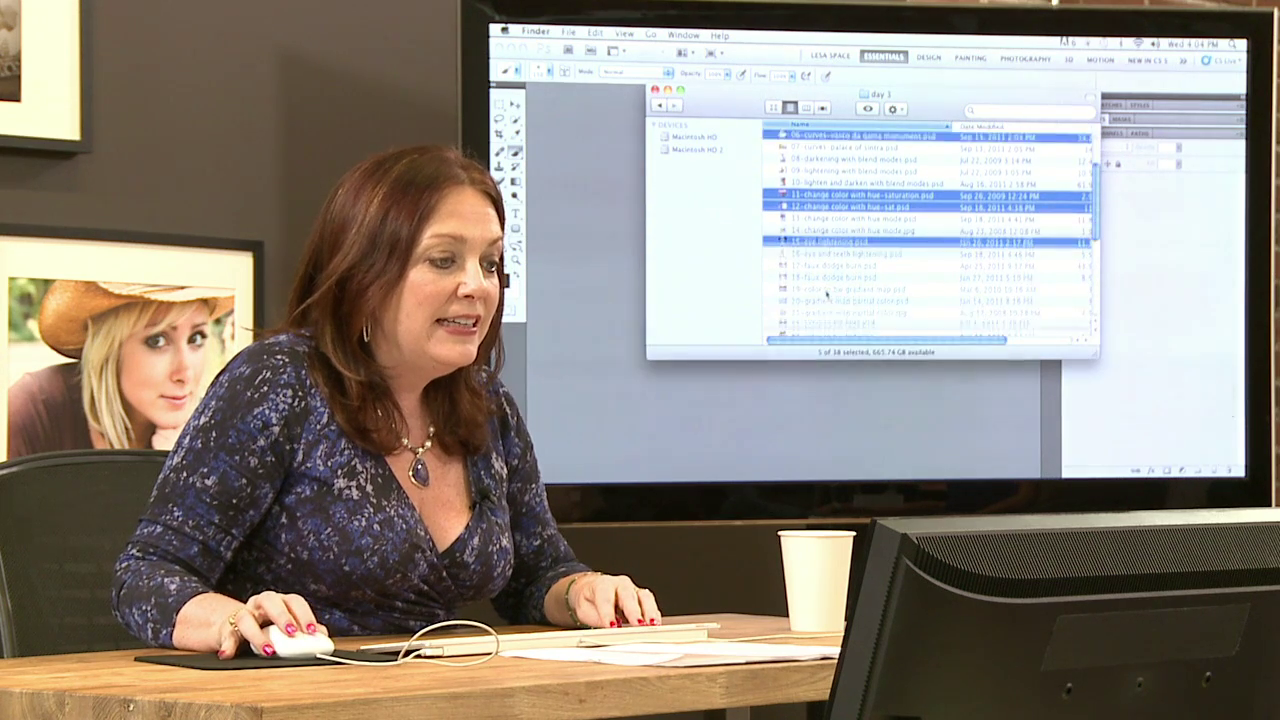
super+click(822, 266)
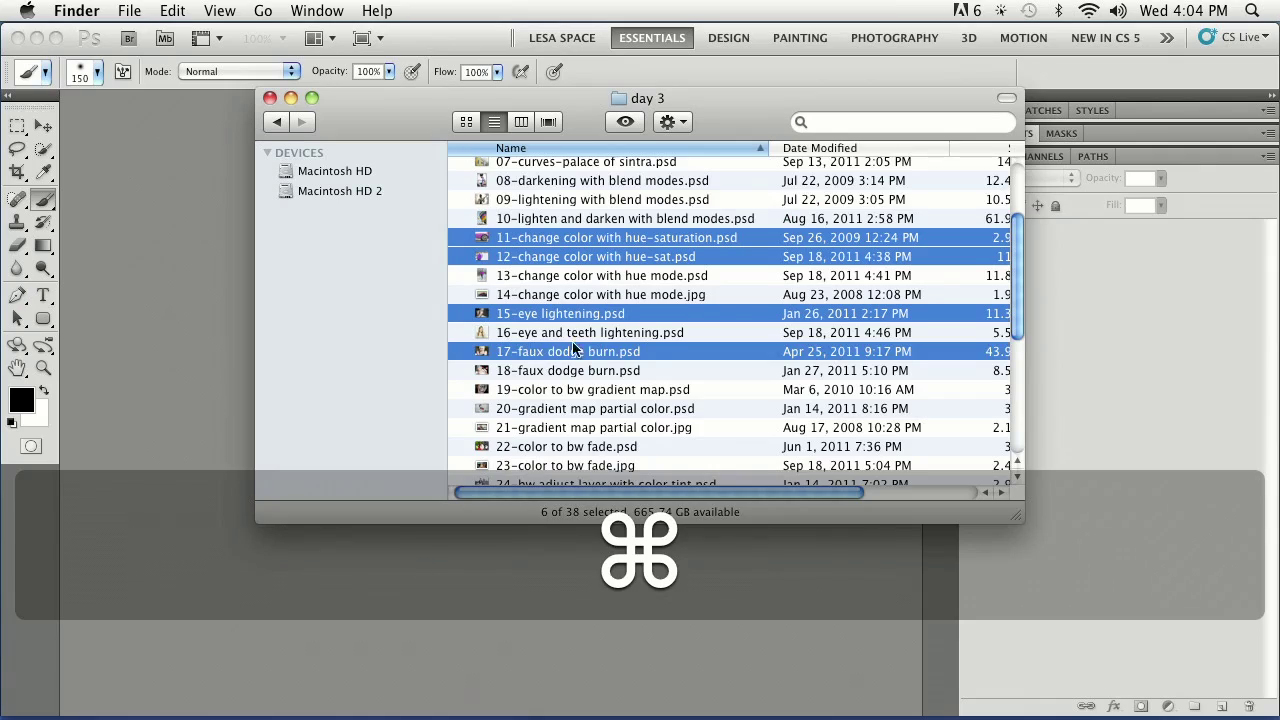
scroll(558, 340, down, 3)
super+click(565, 320)
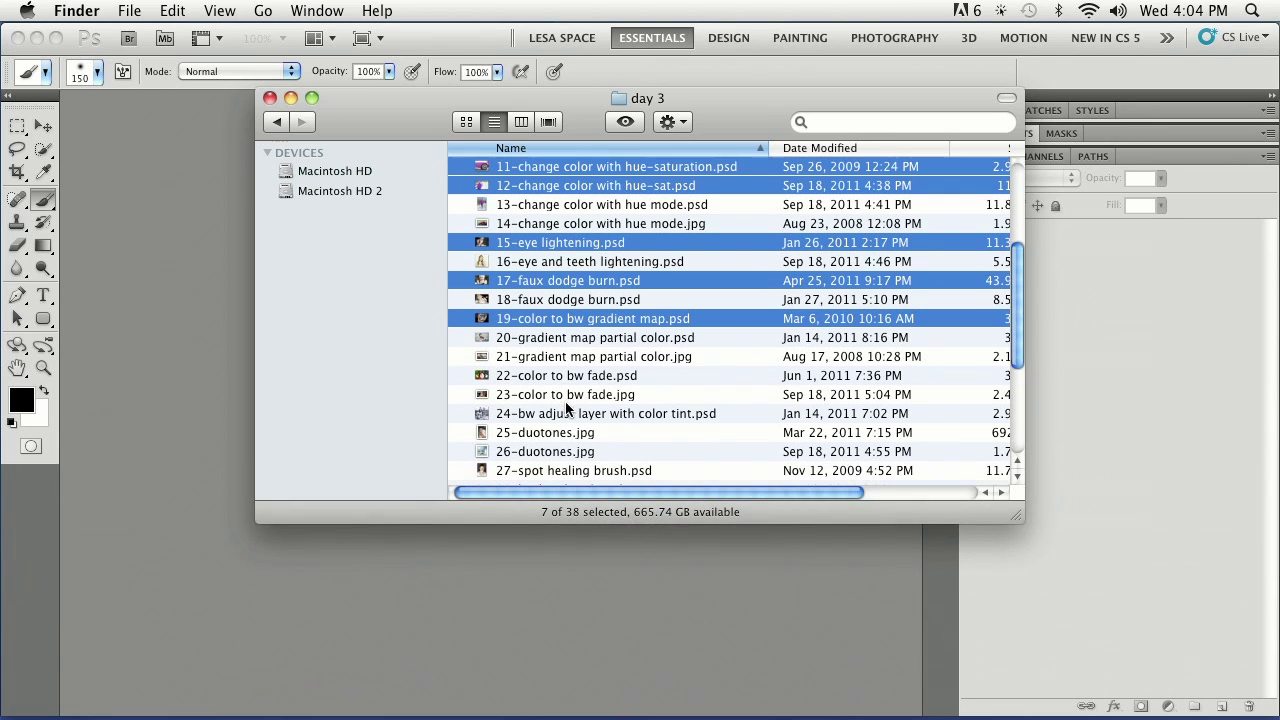
Step: Add the 20, 22, 24, 29 and d-CAF PSDs, then drag all twelve onto Photoshop to open them
scroll(569, 325, down, 1)
super+click(570, 326)
scroll(570, 326, down, 2)
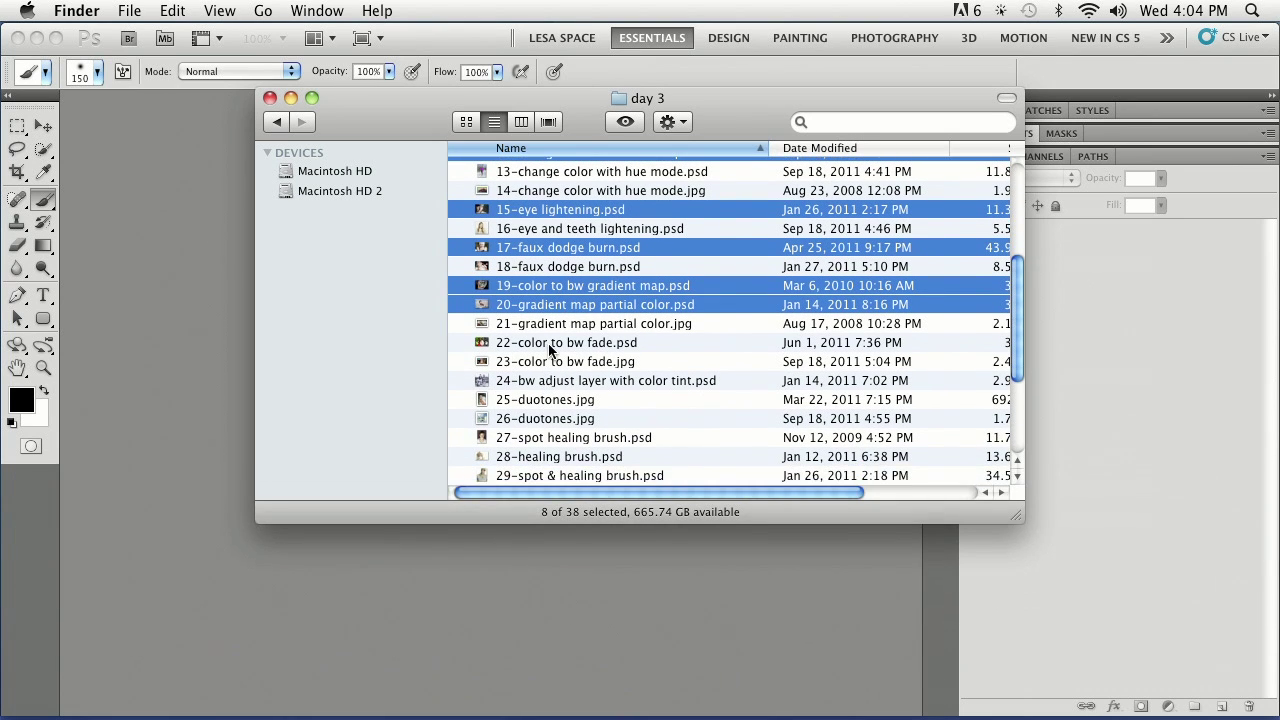
super+click(549, 343)
super+click(548, 381)
scroll(540, 420, down, 3)
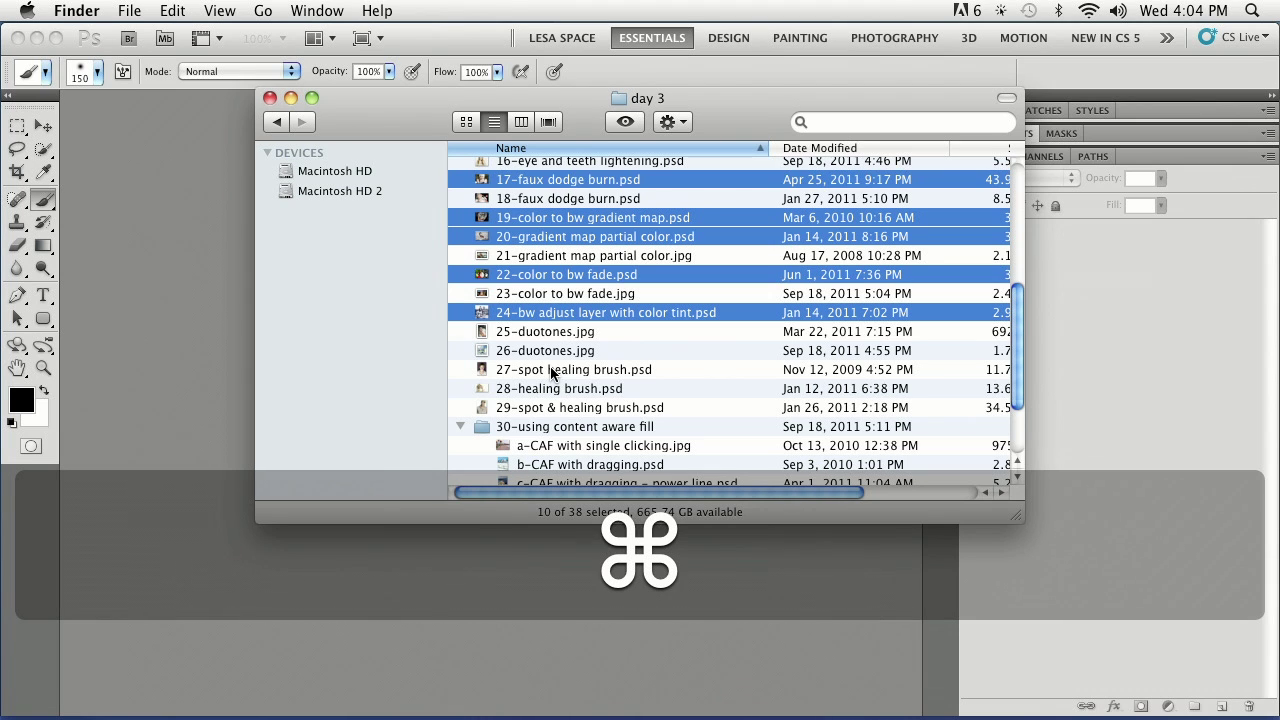
super+click(549, 409)
scroll(552, 410, down, 3)
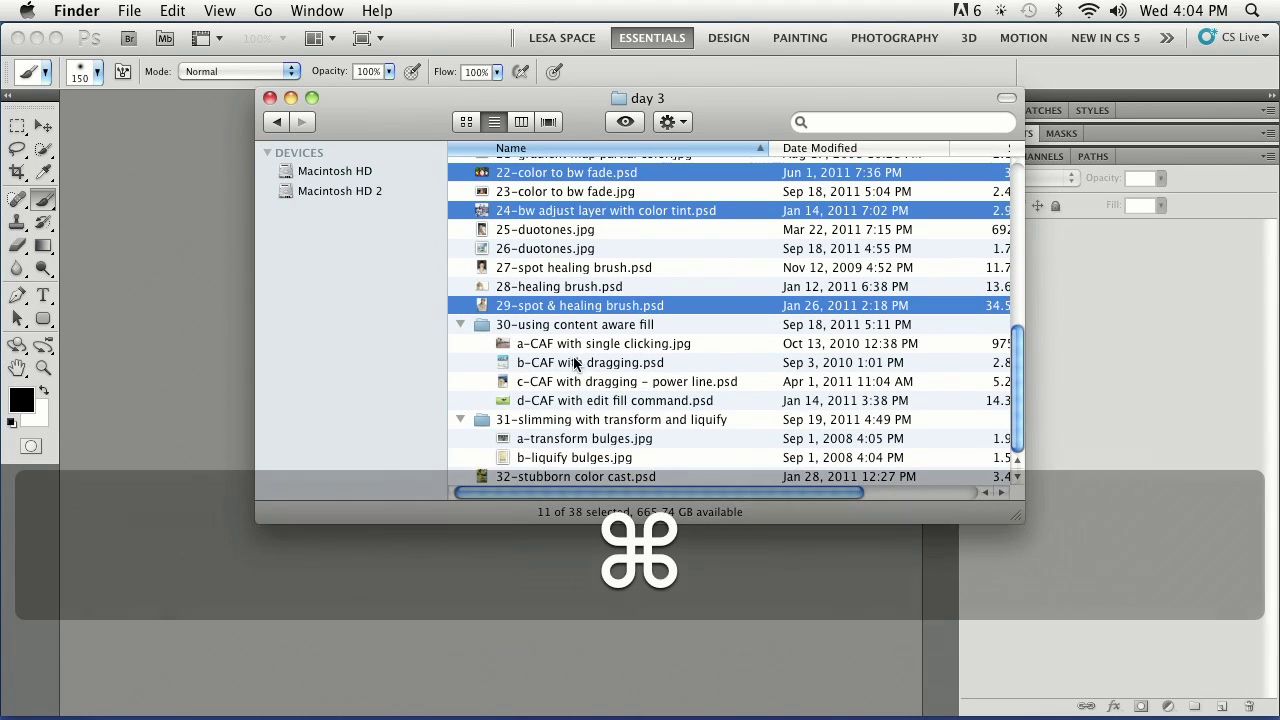
super+click(566, 400)
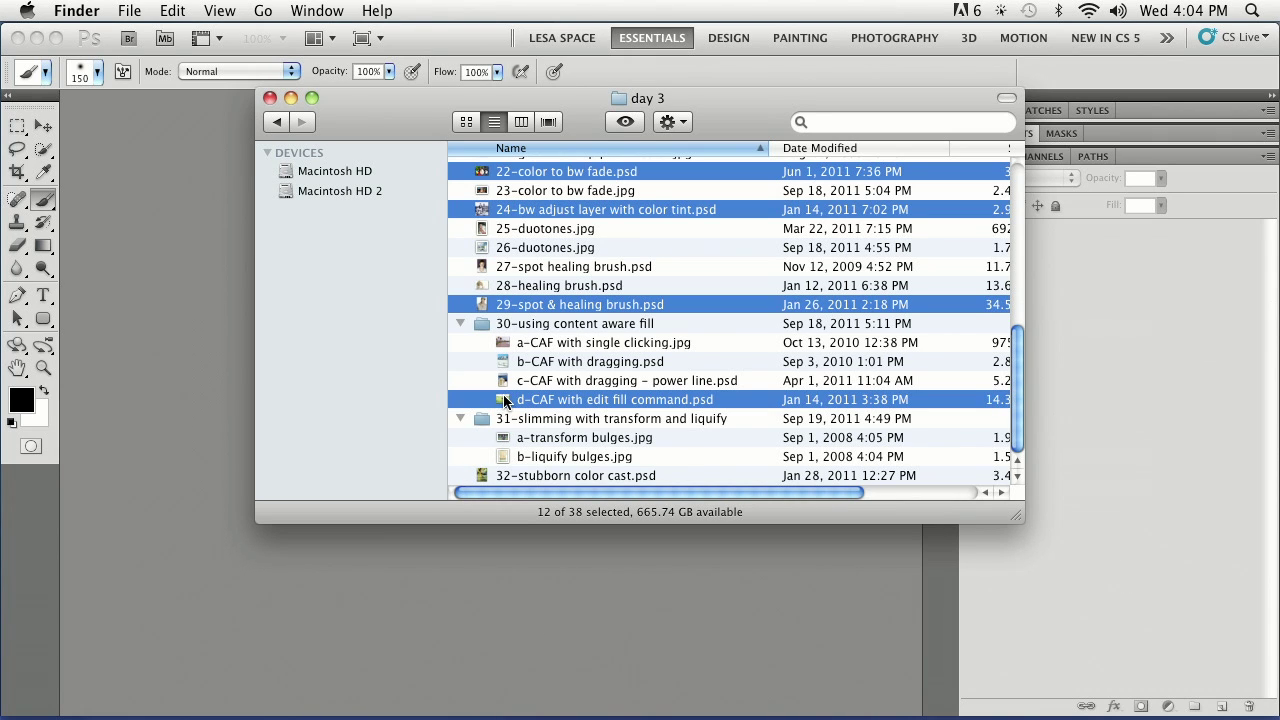
drag(505, 400, 587, 698)
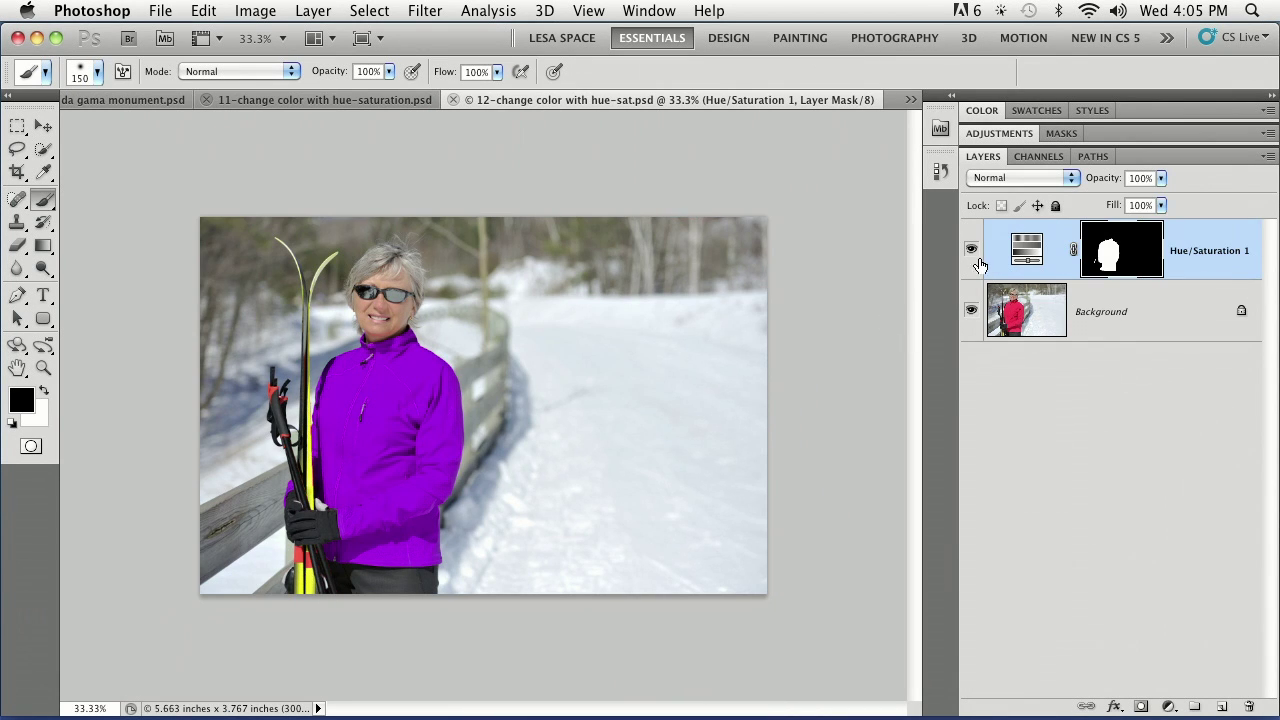
Step: Compare the red and purple jacket by toggling the Hue/Saturation adjustment, then close it unsaved
click(971, 251)
click(972, 253)
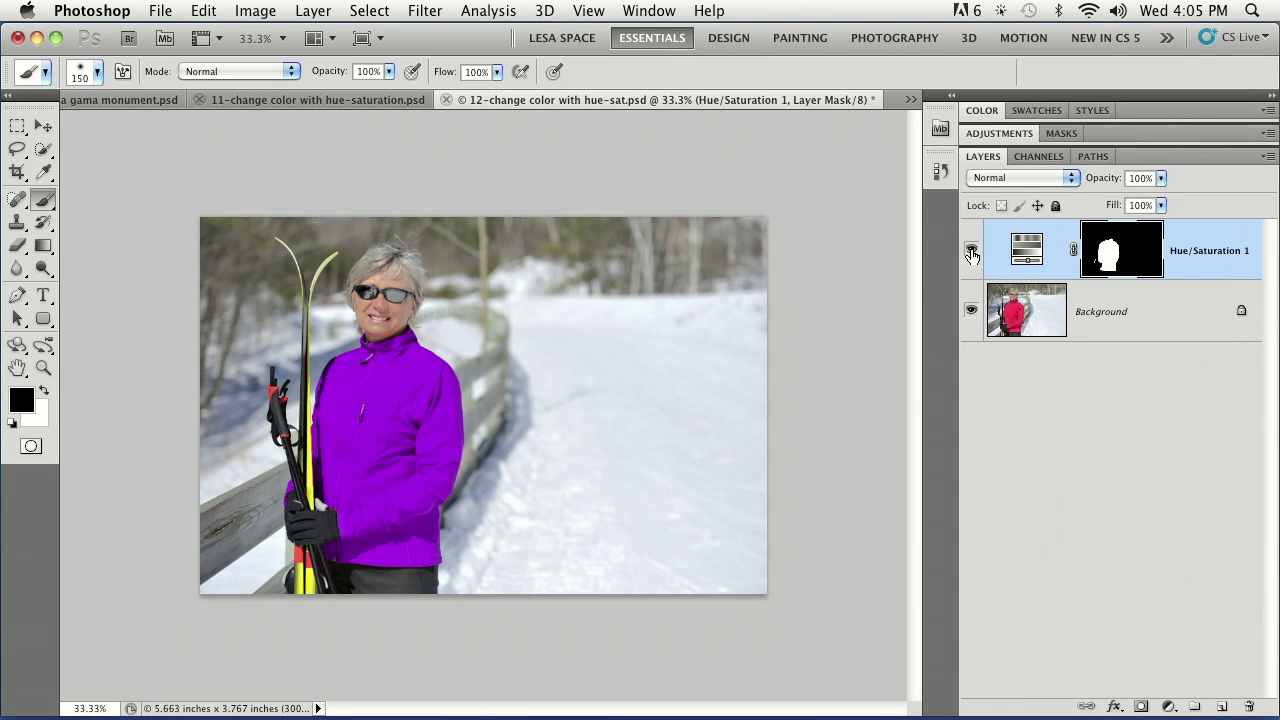
click(971, 251)
click(971, 251)
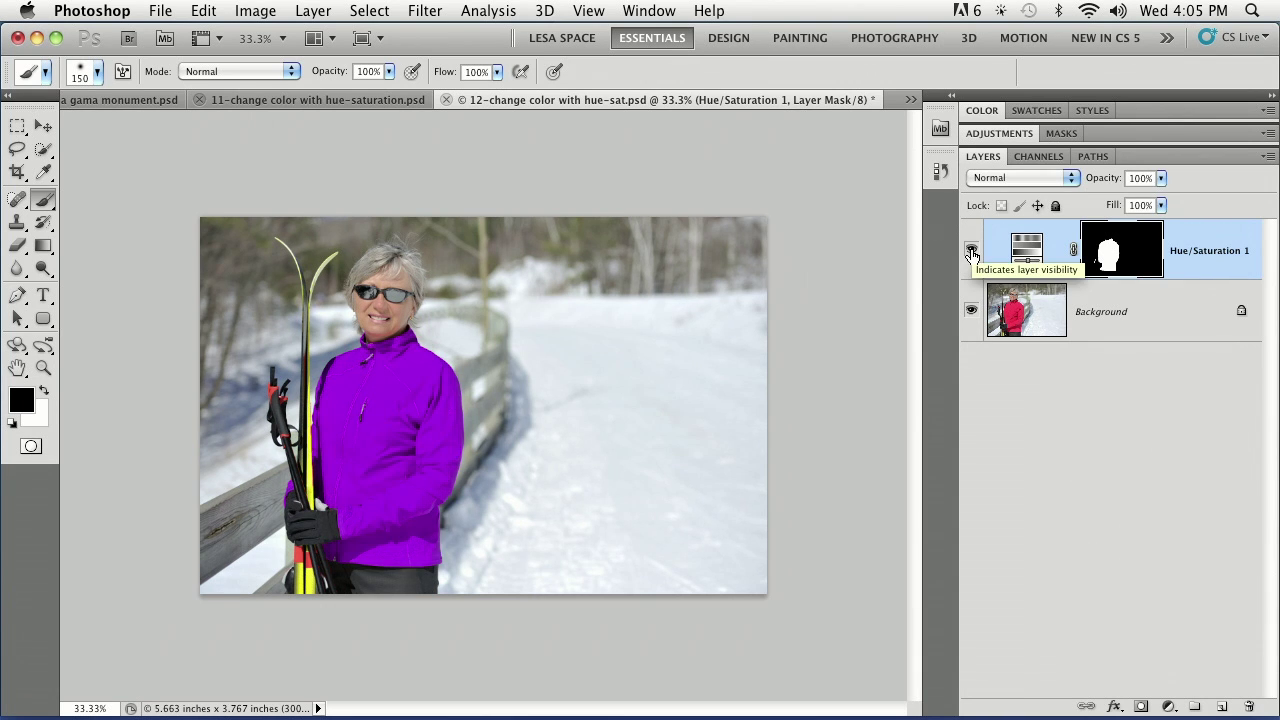
key(super+w)
key(d)
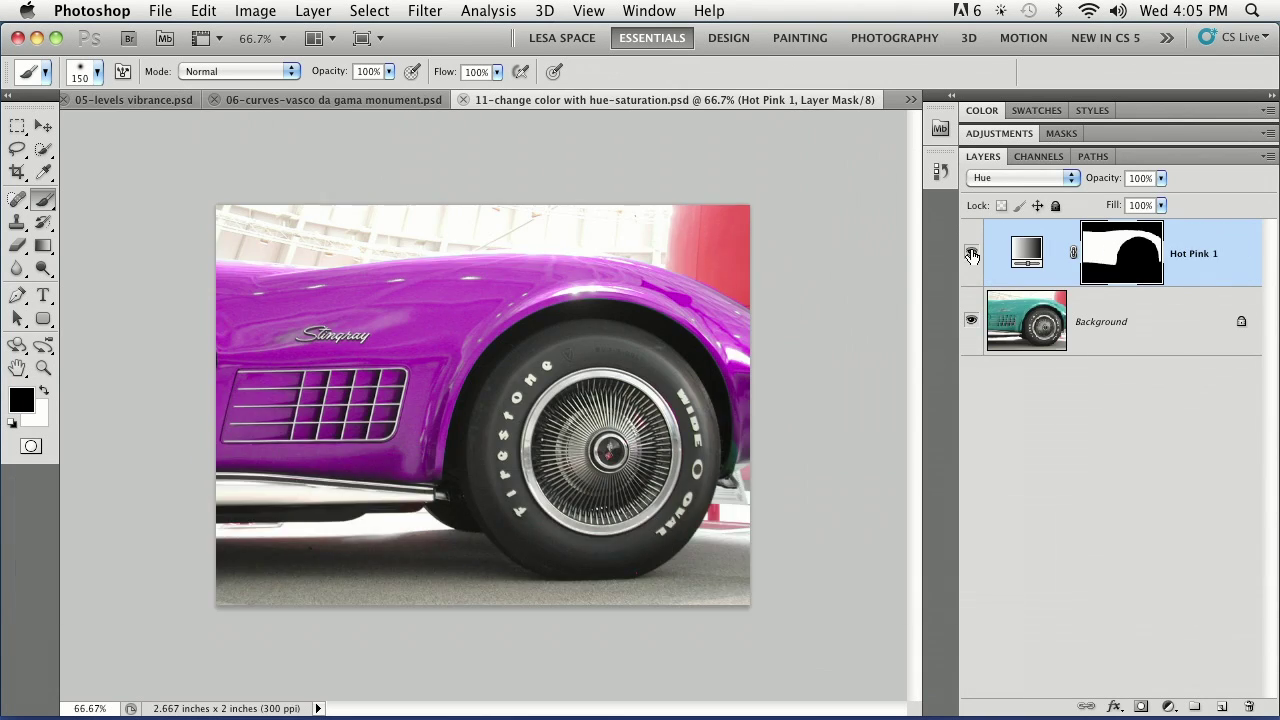
Step: Compare the teal car with its Hot Pink recolor, then close it unsaved
click(971, 254)
click(971, 254)
key(super+w)
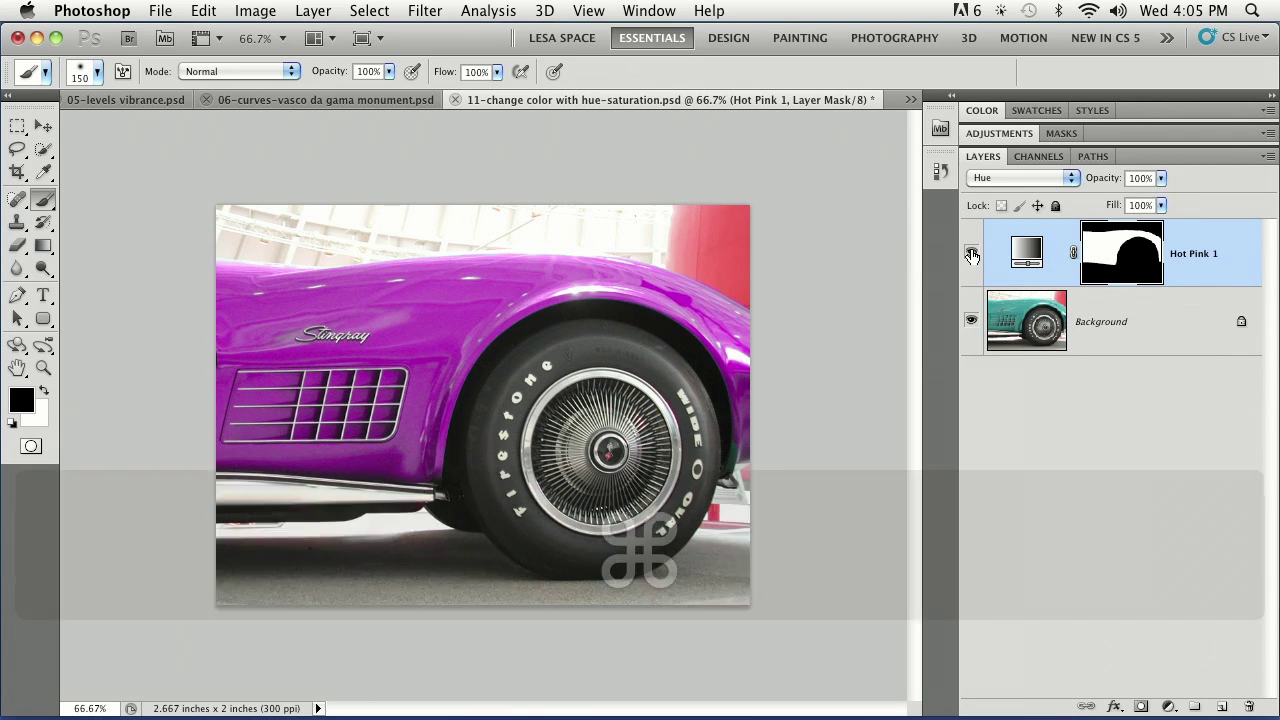
key(d)
Step: Compare the monument with and without Curves 1, close it unsaved, and close the levels vibrance file
click(971, 254)
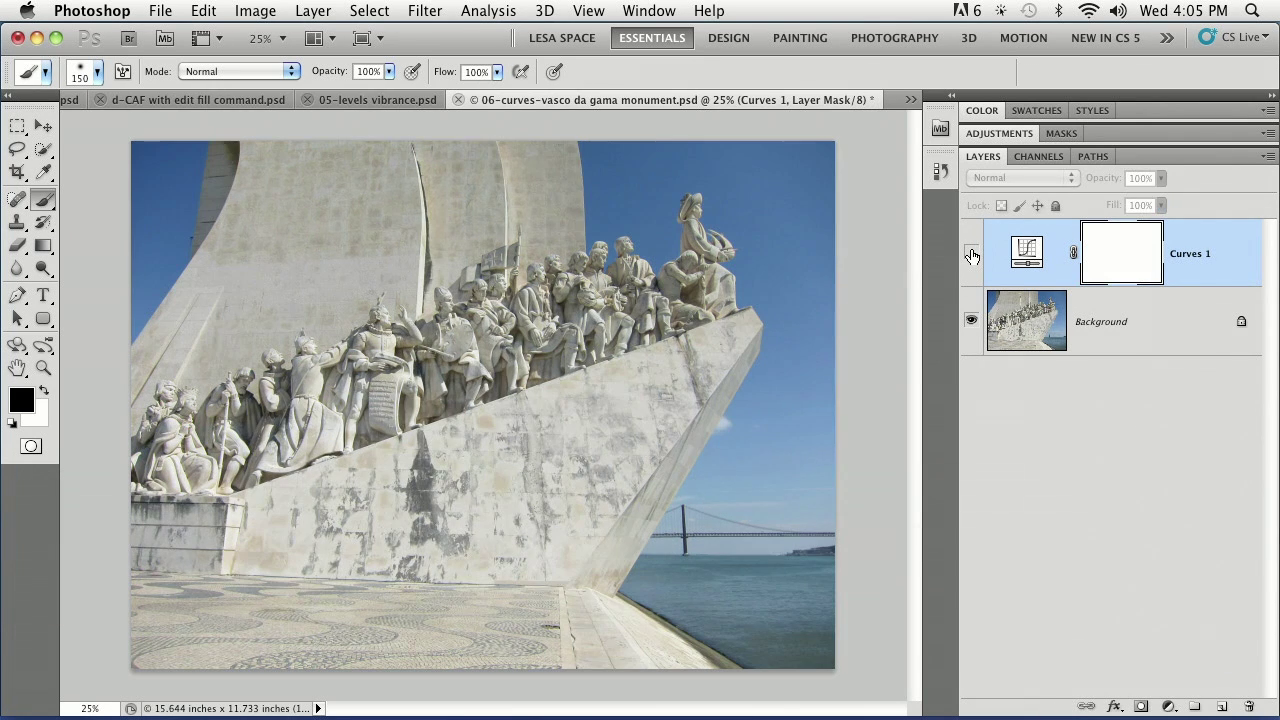
click(971, 254)
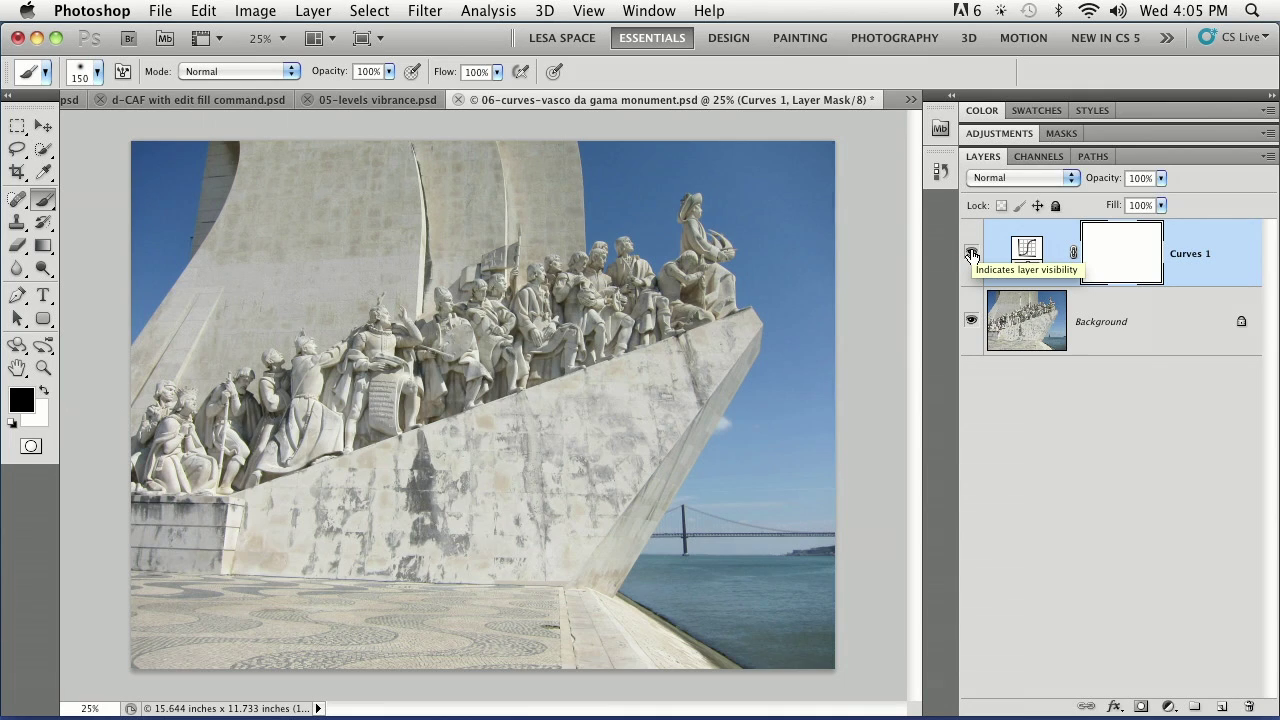
key(super+w)
key(d)
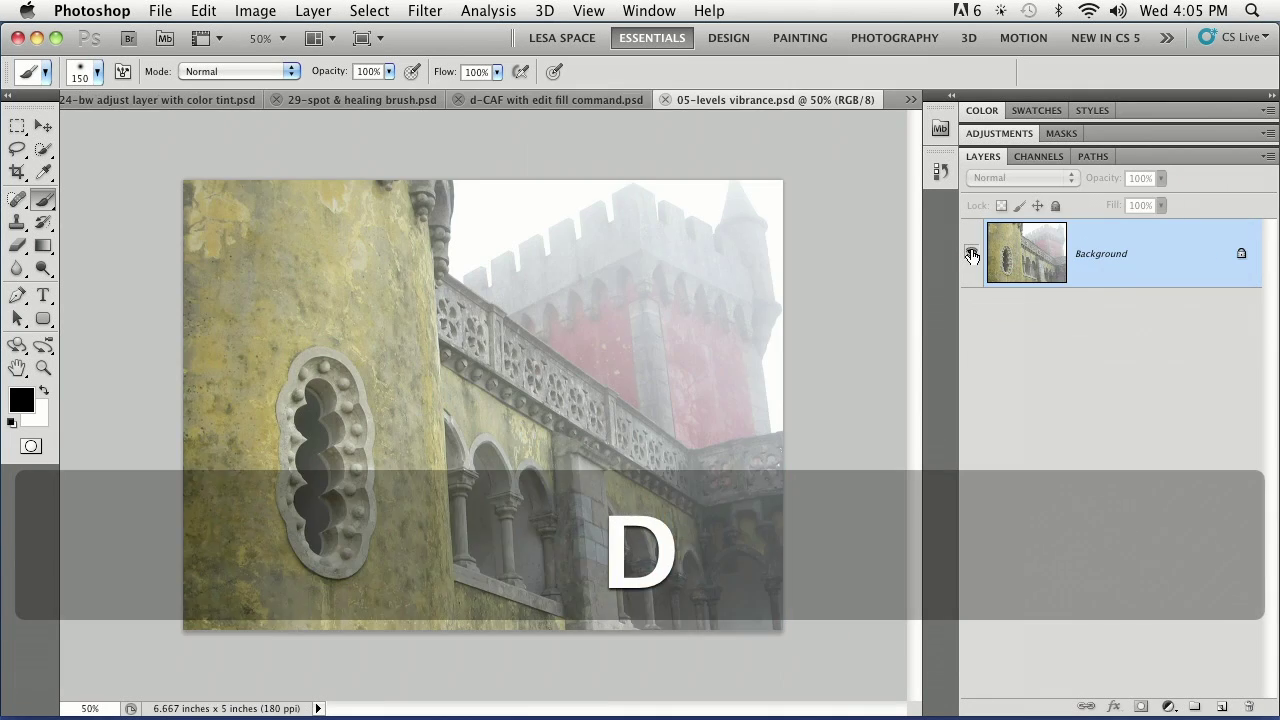
key(super+w)
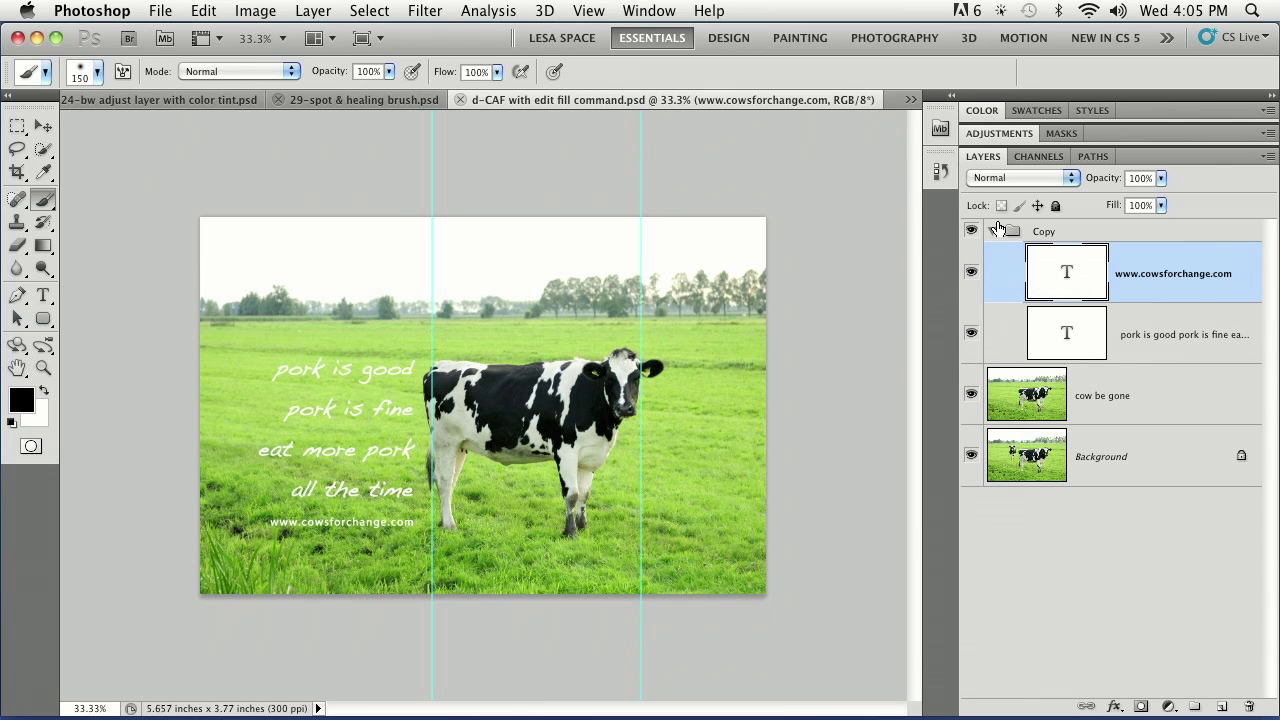
Step: Collapse and hide the Copy slogan group, hide the cow be gone layer, and hide the guides
click(993, 232)
click(971, 231)
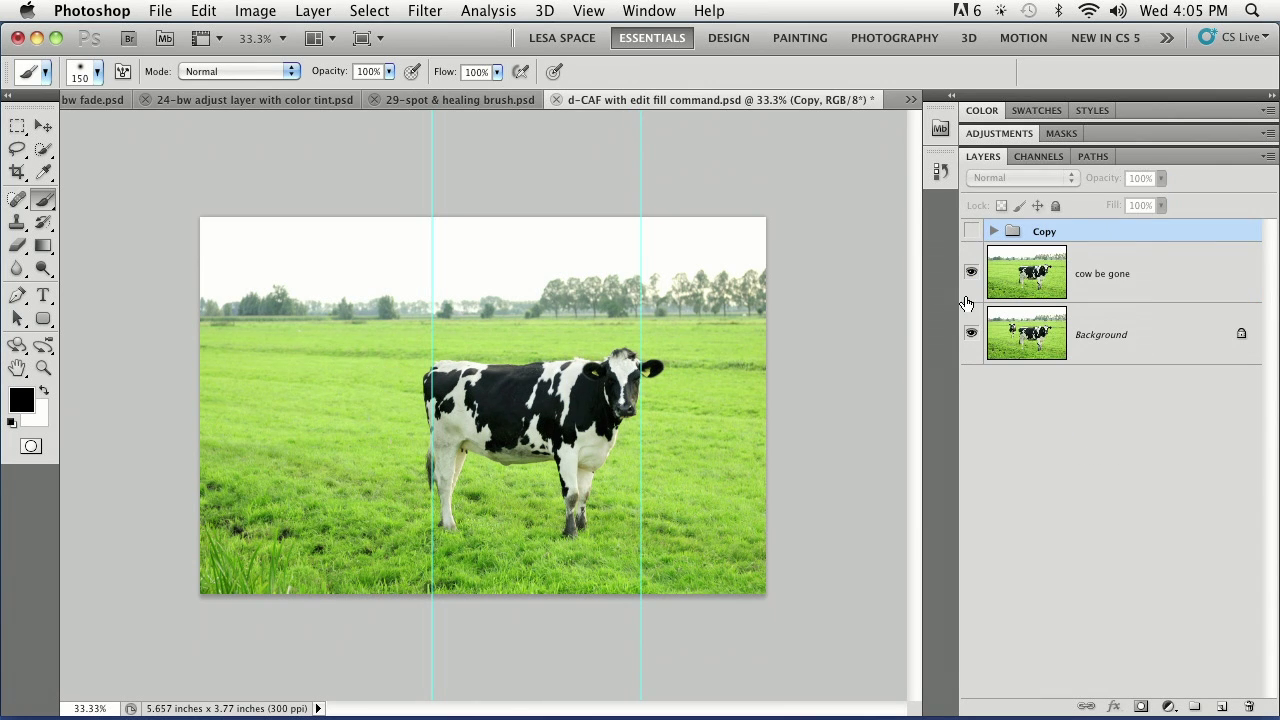
click(973, 275)
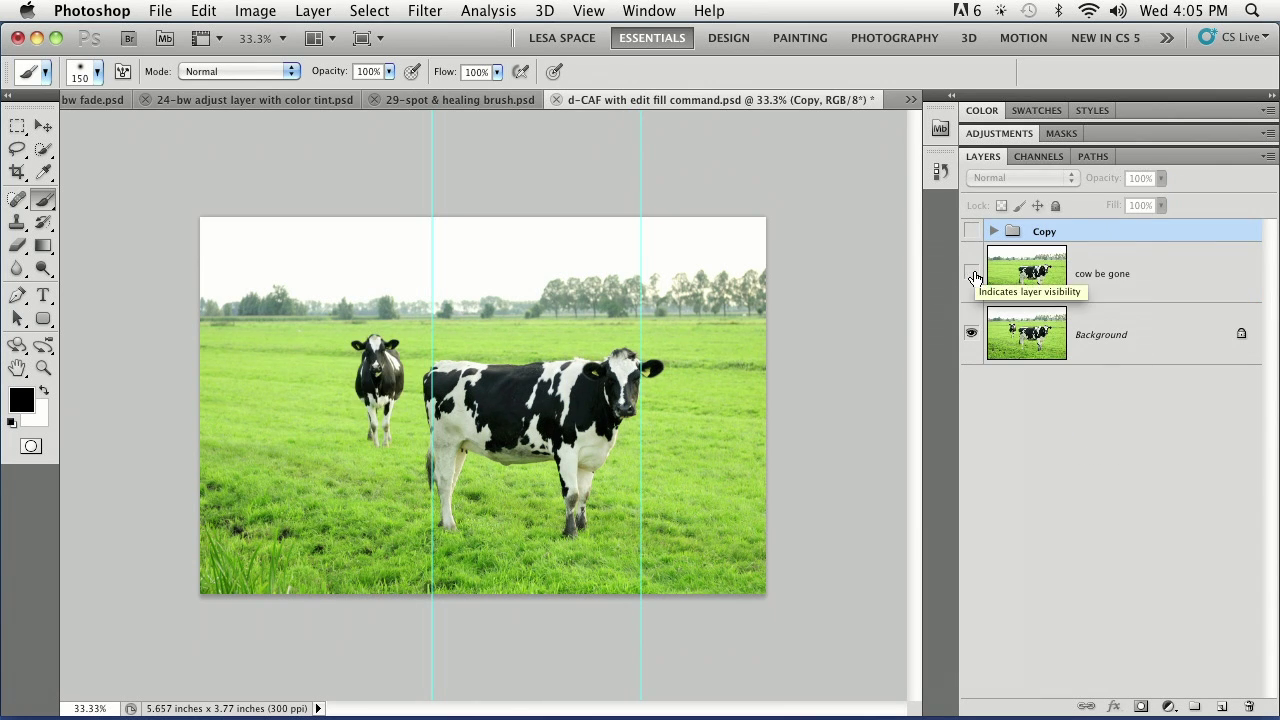
key(super+semicolon)
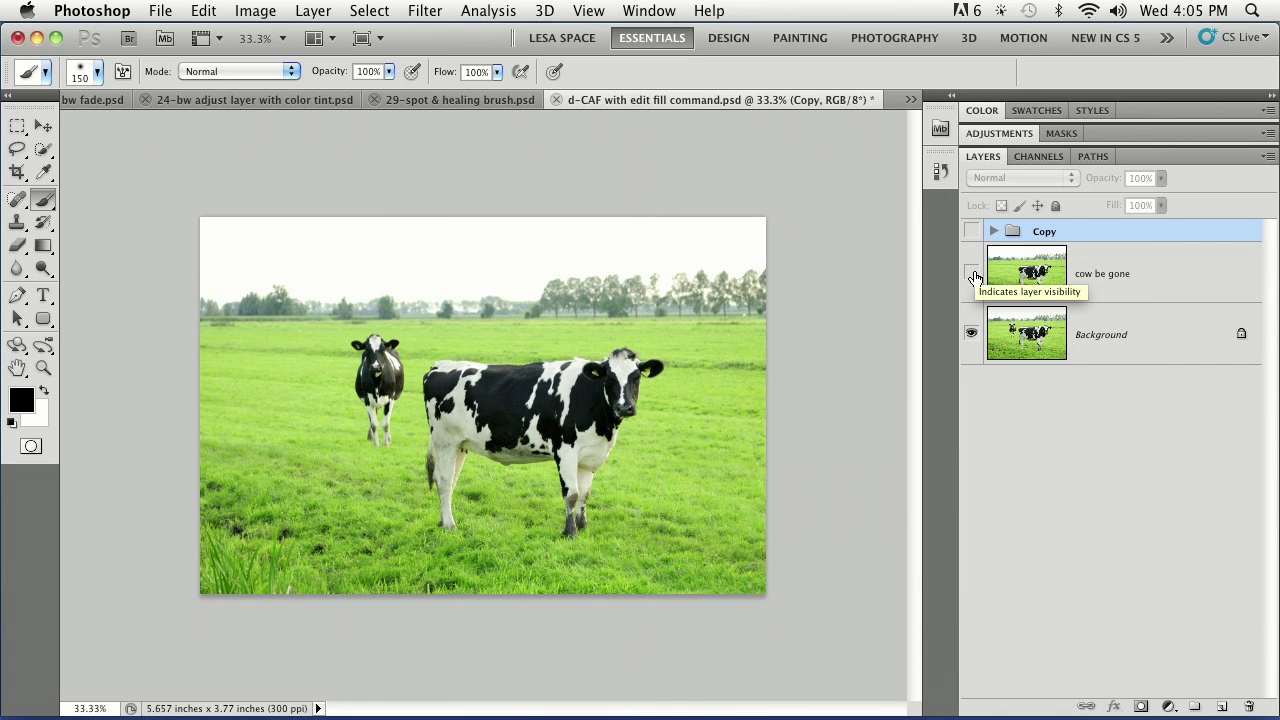
Step: Compare the cow photo with and without the second cow at 50% zoom, then close it
click(972, 274)
click(972, 274)
click(972, 274)
click(972, 274)
click(972, 274)
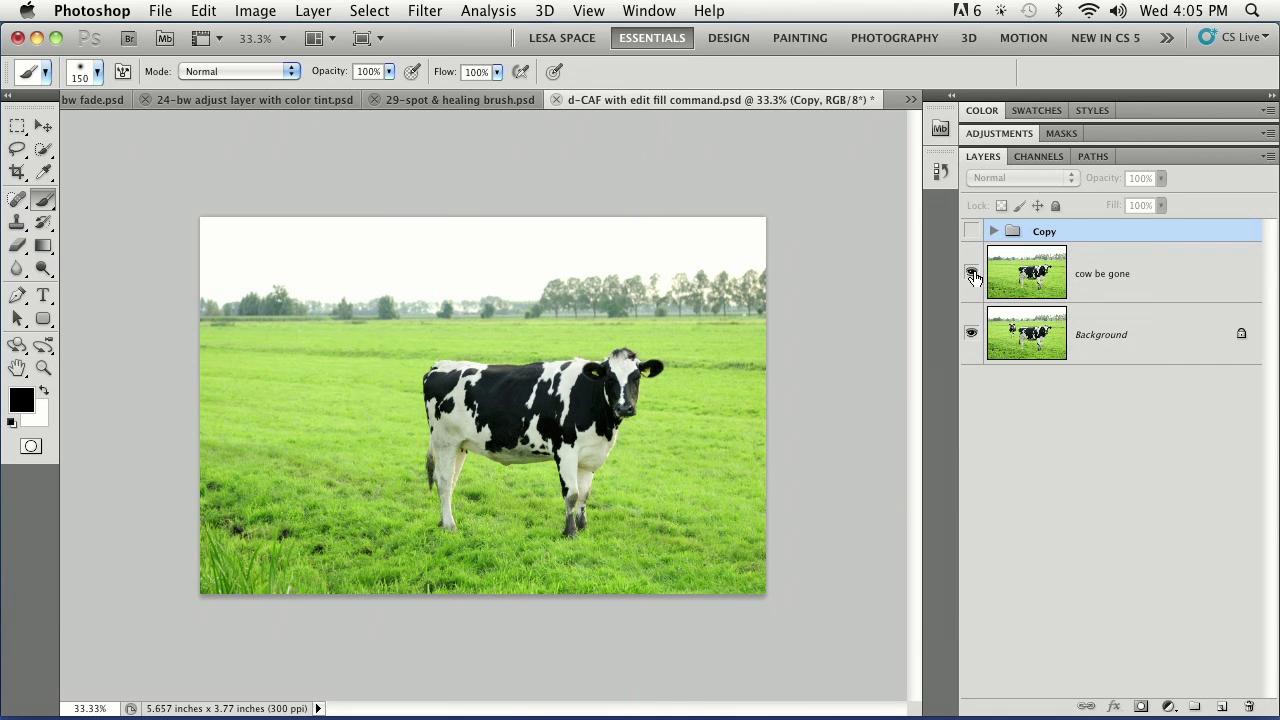
click(972, 274)
click(972, 274)
key(super+equal)
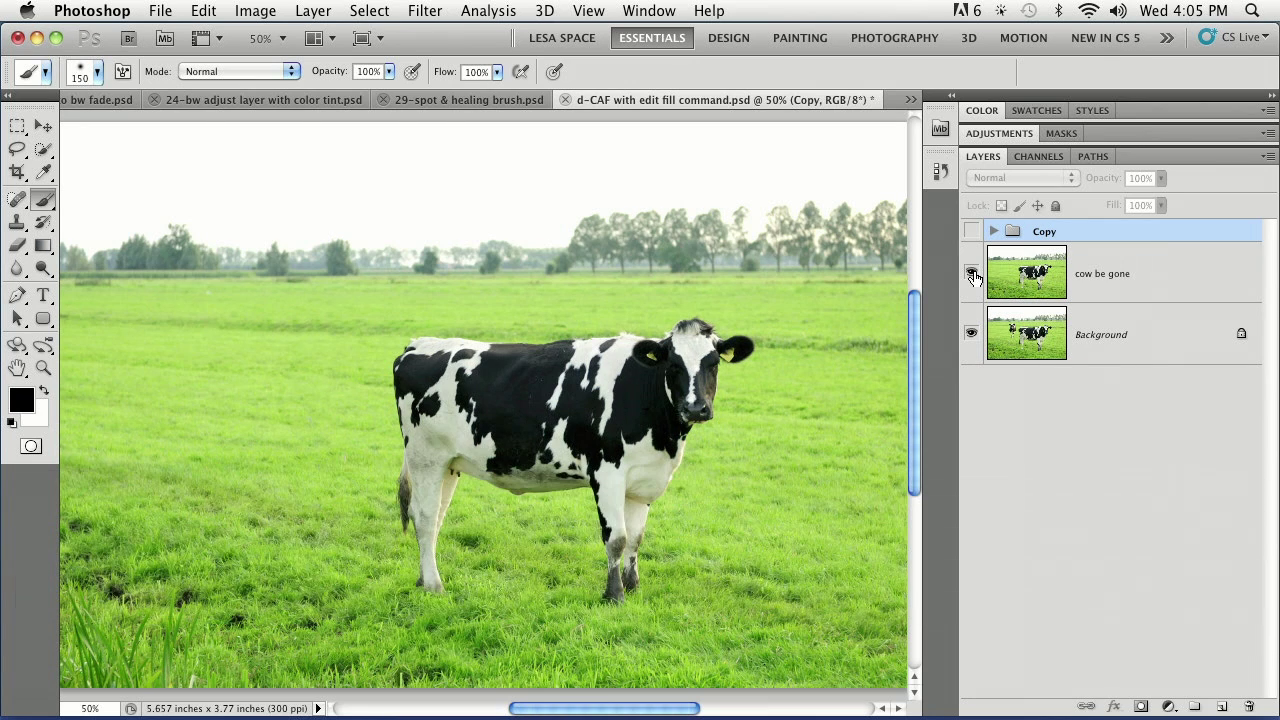
click(972, 274)
click(972, 274)
click(972, 274)
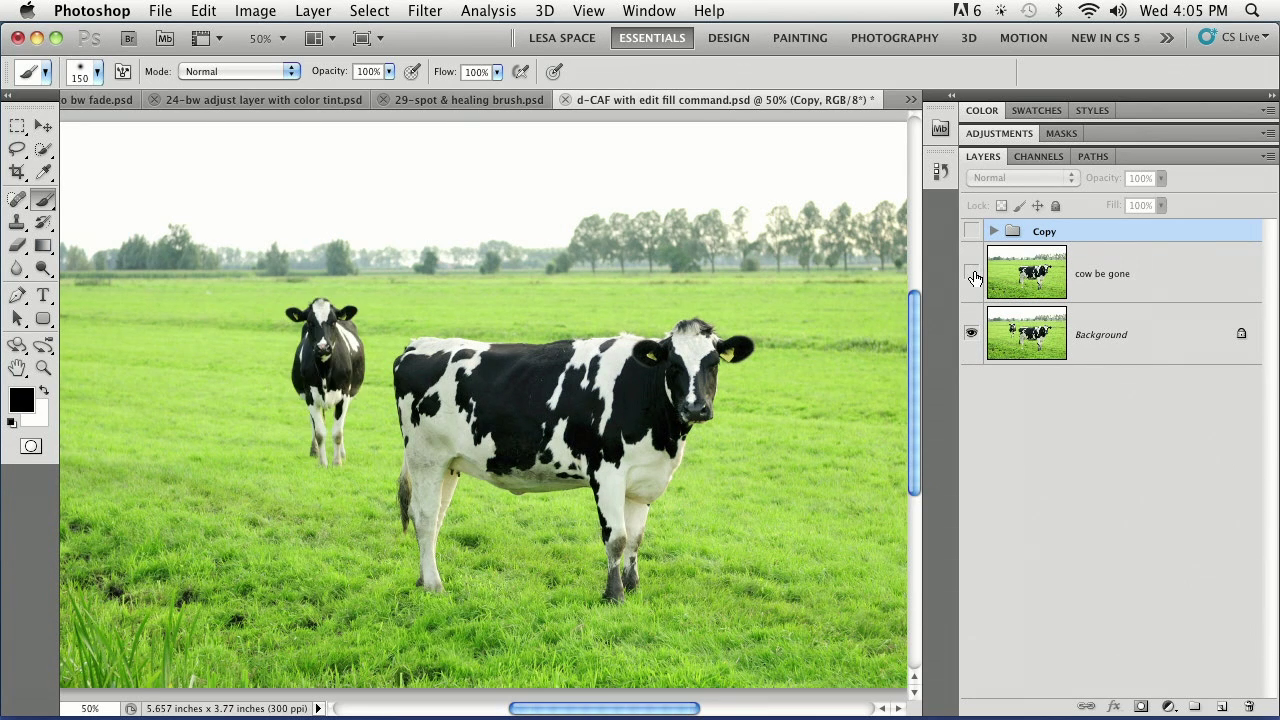
click(972, 274)
key(super+w)
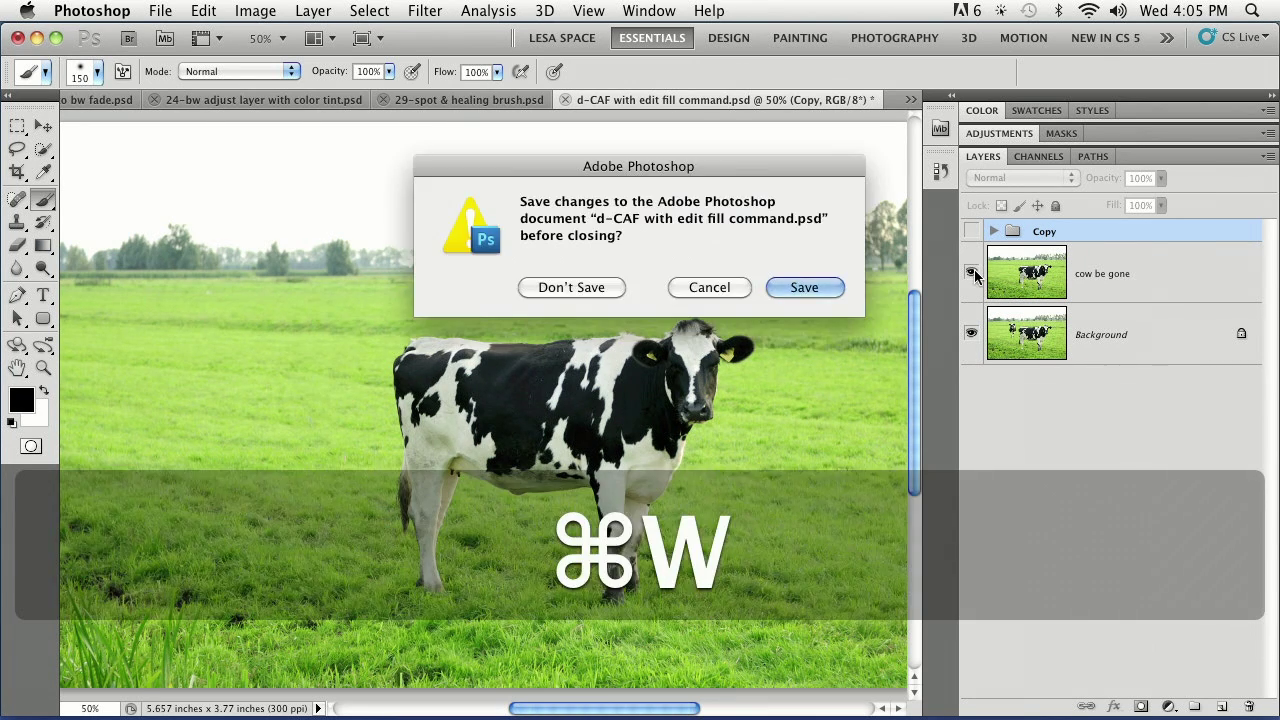
Step: At 33.3% zoom, toggle the healing brush and brow ring retouch layers off then back on, and close unsaved
key(d)
key(super+equal)
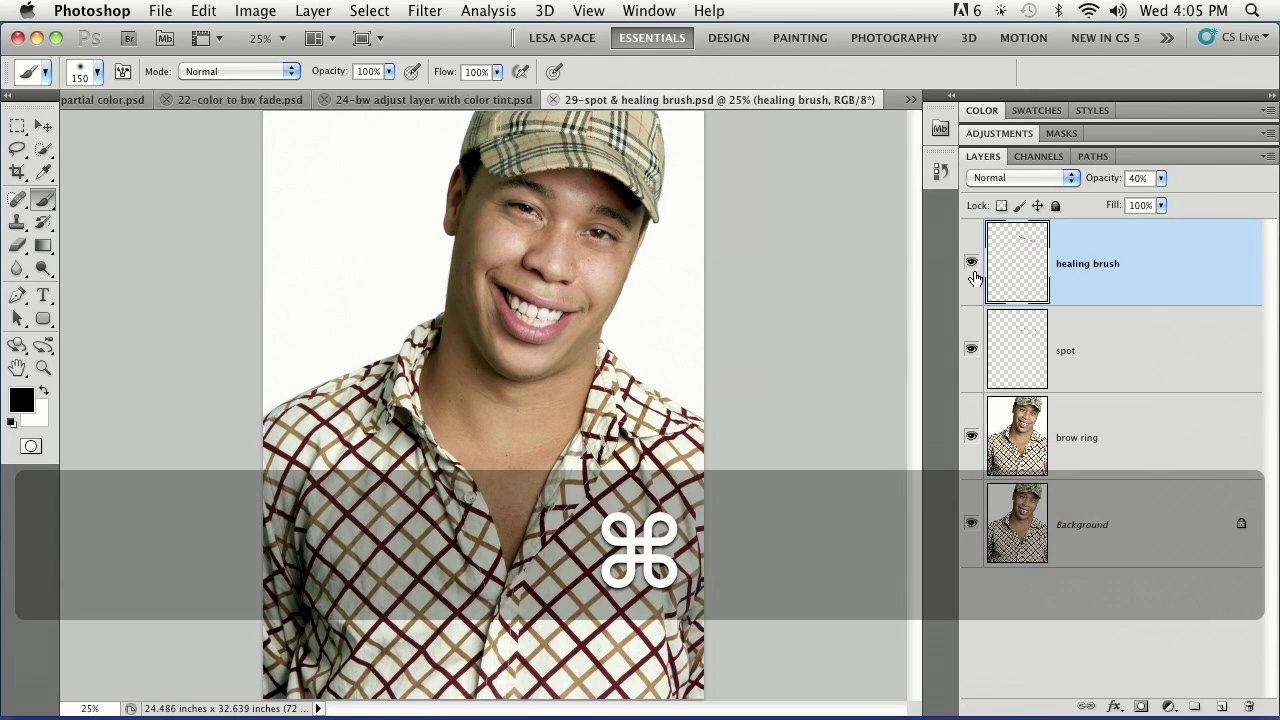
key(super+equal)
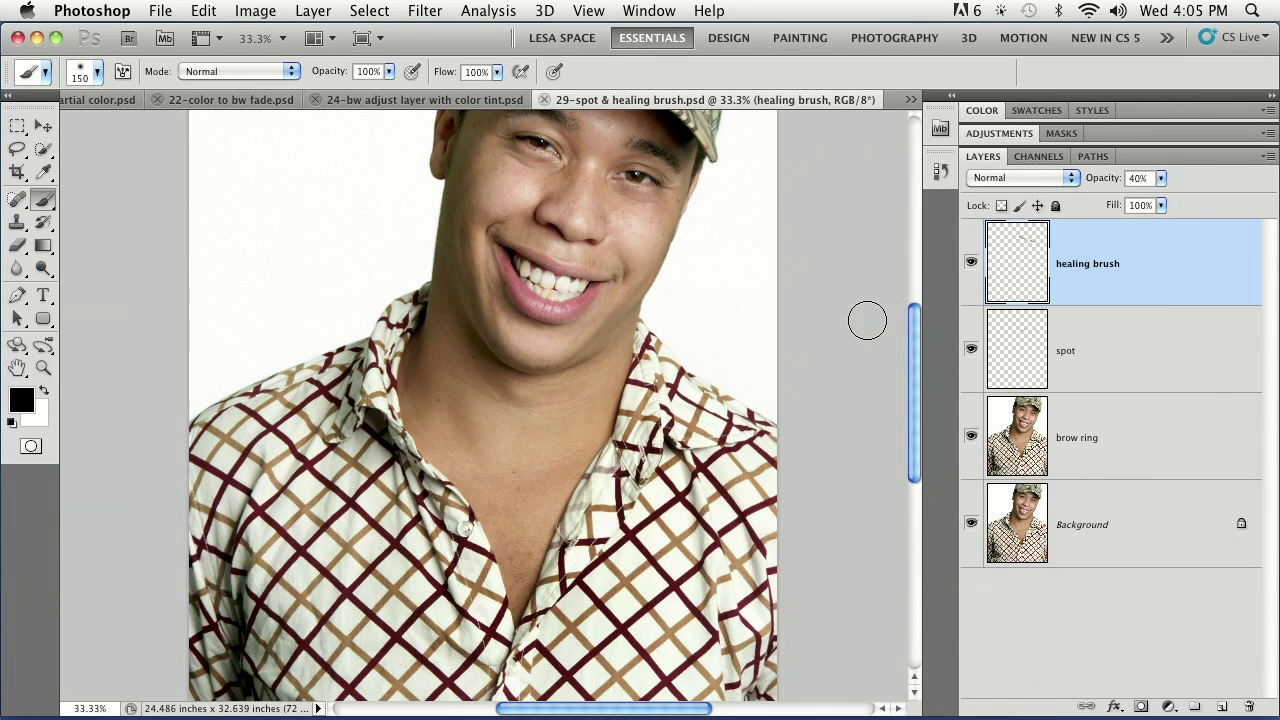
scroll(867, 320, up, 3)
click(971, 265)
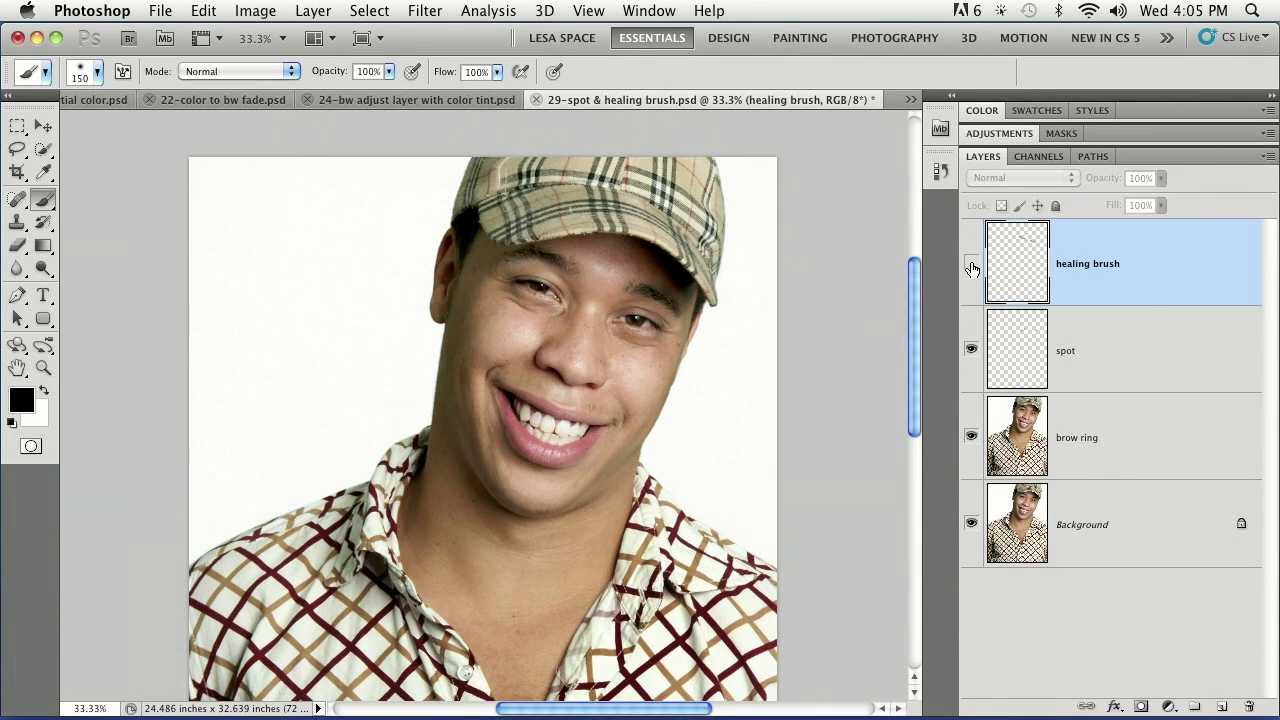
click(969, 438)
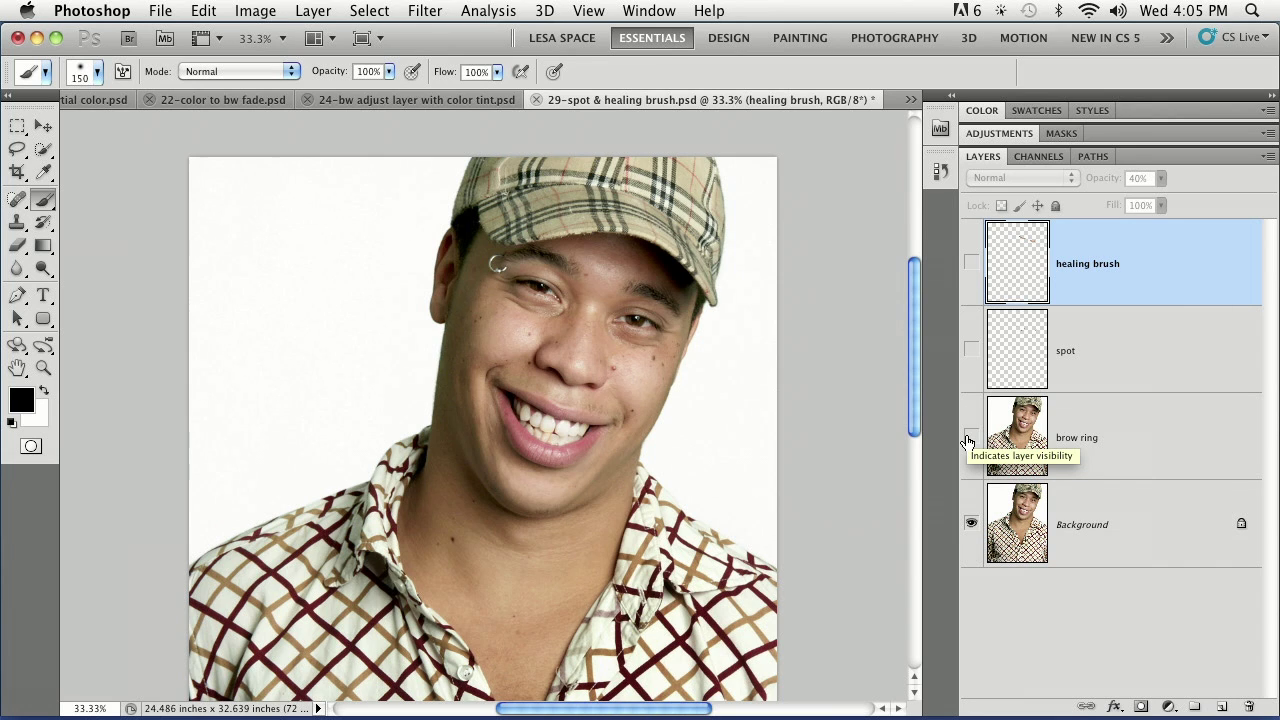
drag(970, 441, 969, 262)
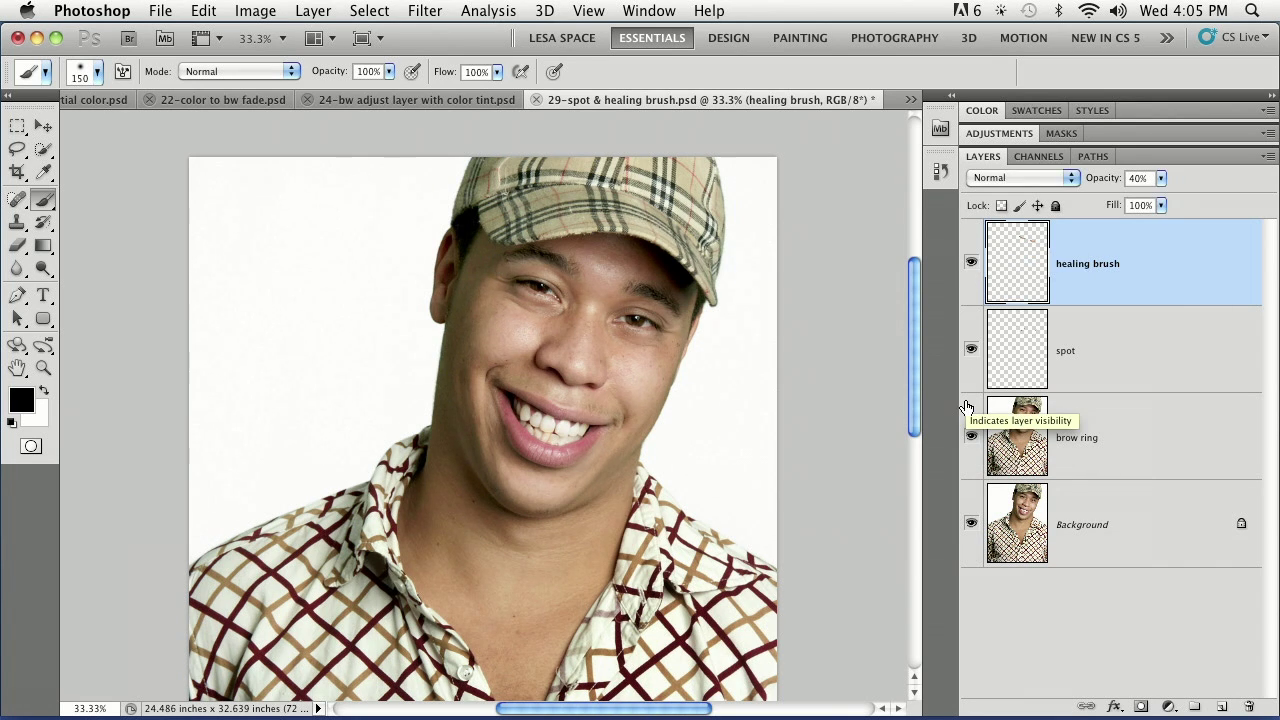
key(super+w)
key(d)
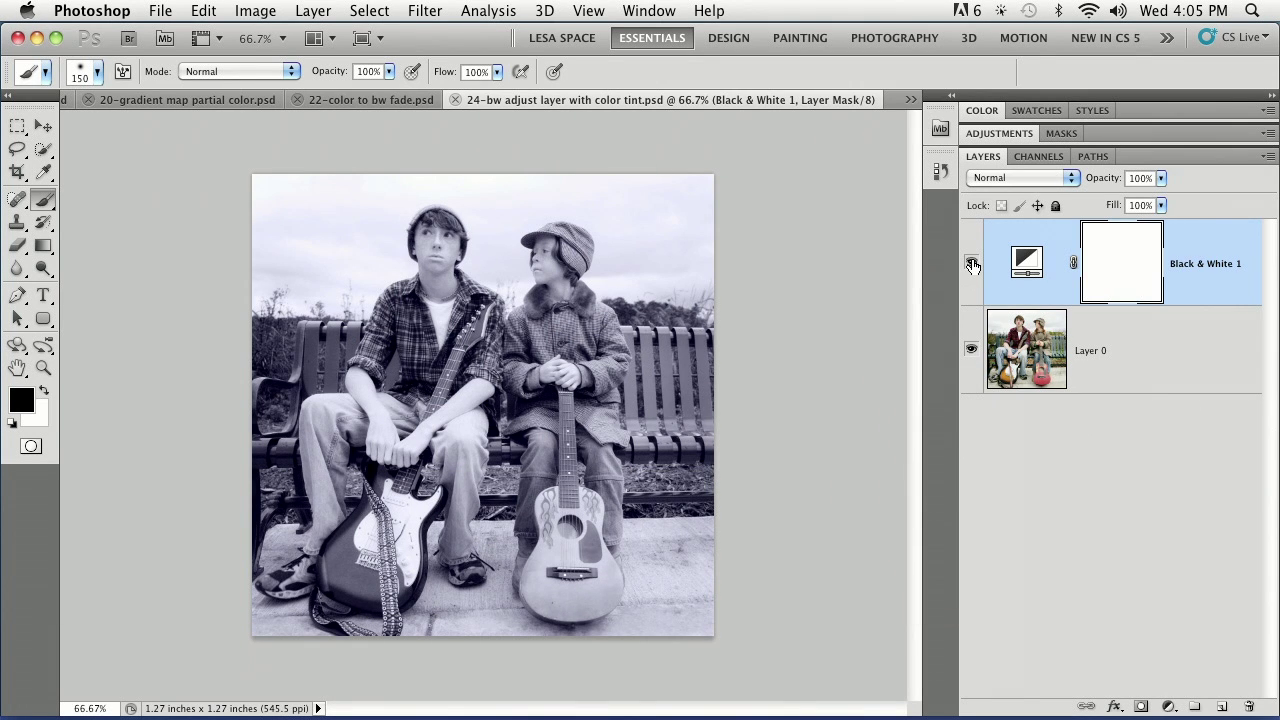
Step: Toggle Black & White 1 on the tint file, then compare the clover fade's Gradient Map 1 and close it unsaved
click(971, 264)
click(971, 264)
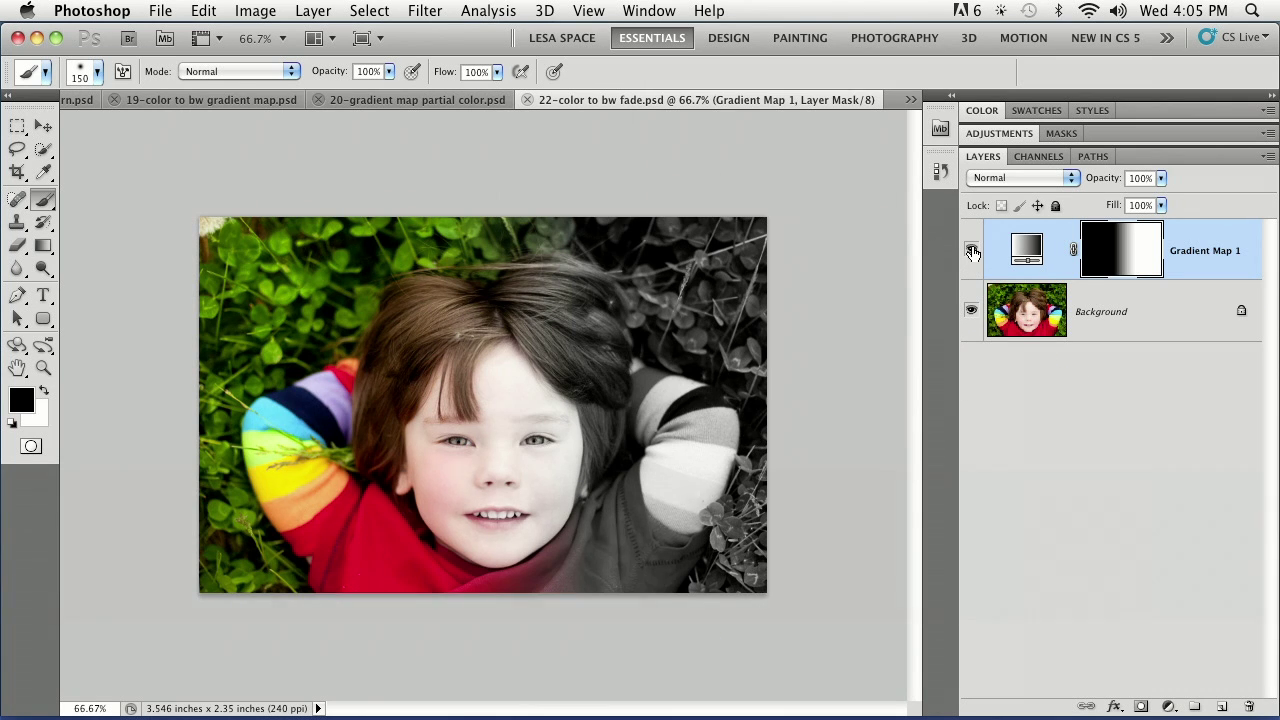
key(super+equal)
click(971, 251)
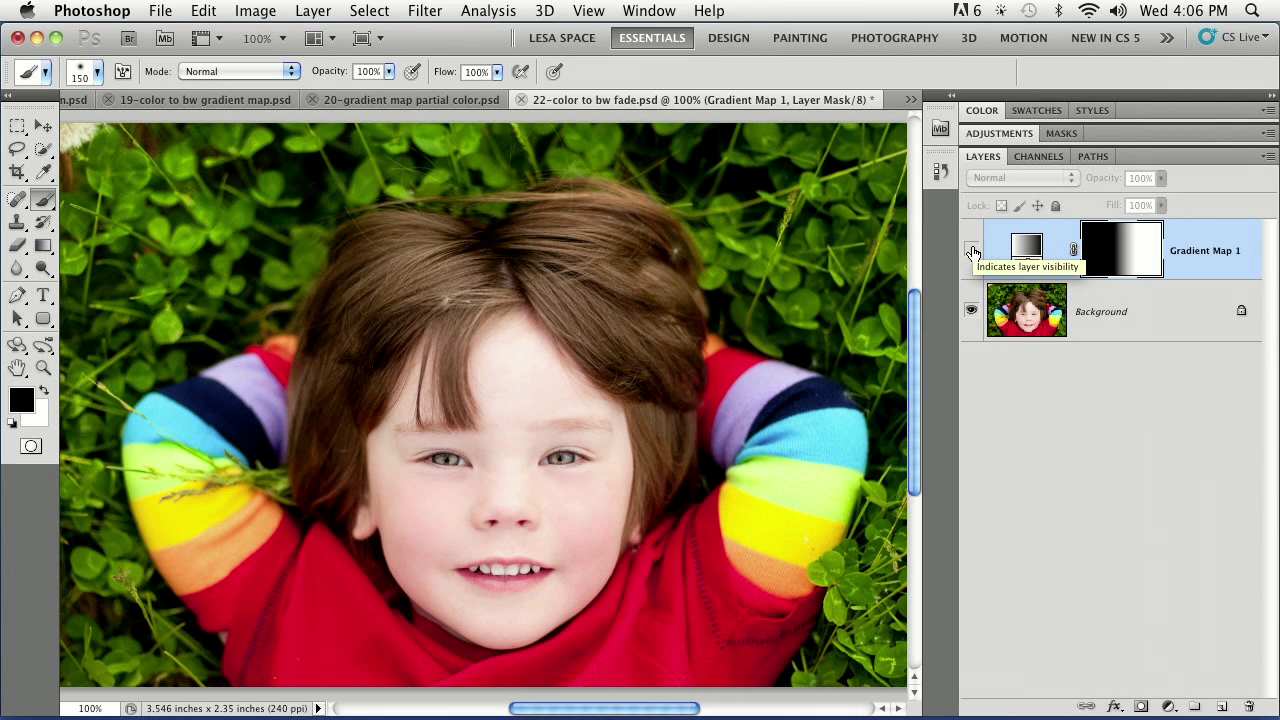
click(972, 251)
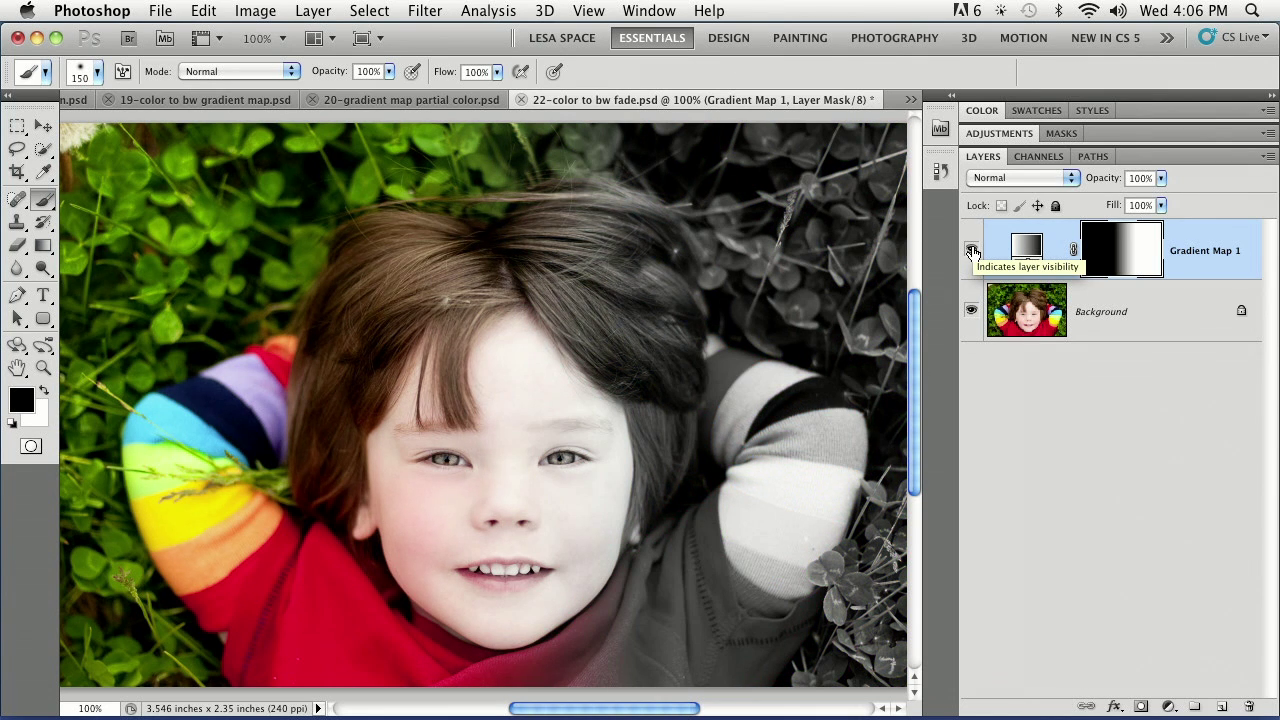
key(super+w)
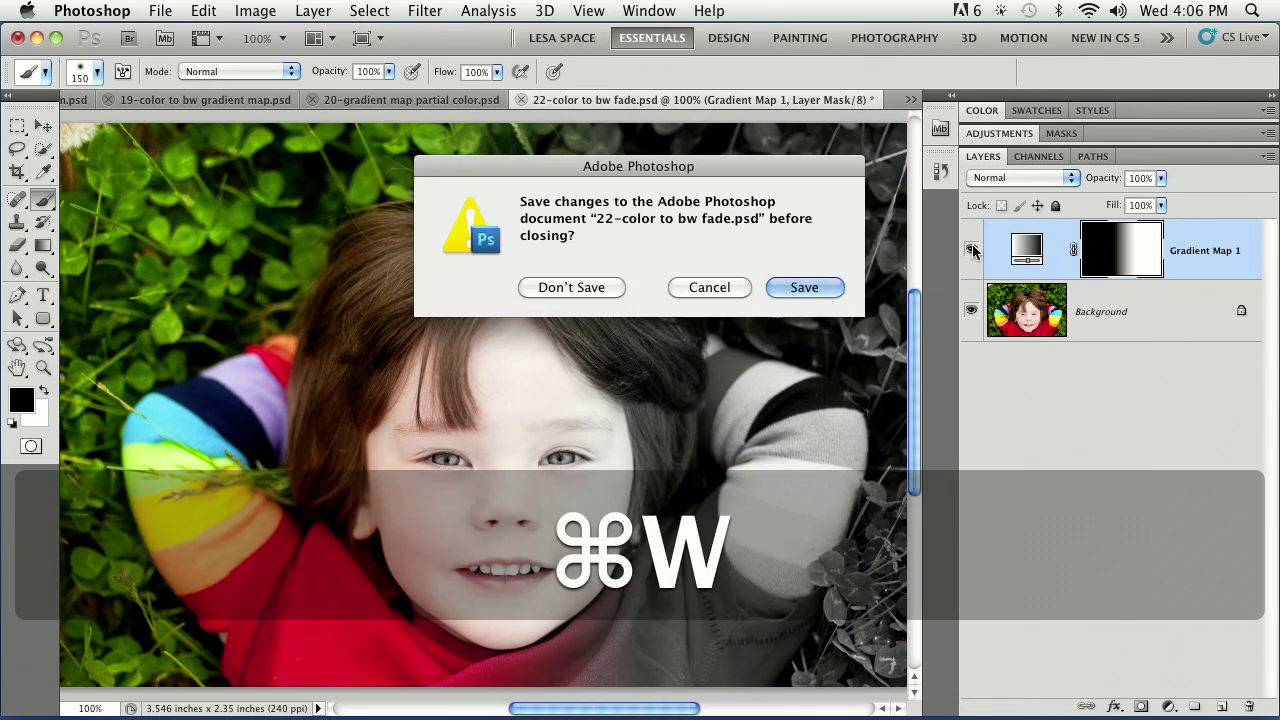
key(d)
Step: At 100%, compare the violin photo with and without Gradient Map 1, then close it unsaved
key(super+equal)
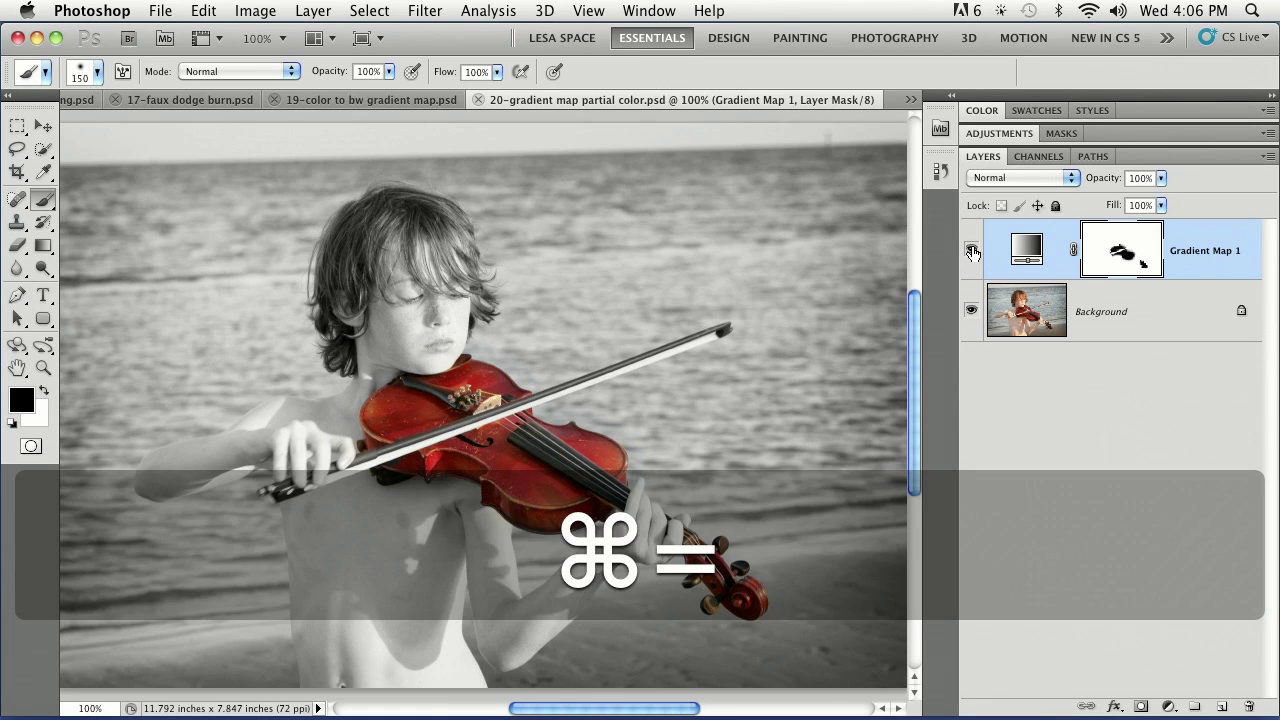
click(972, 252)
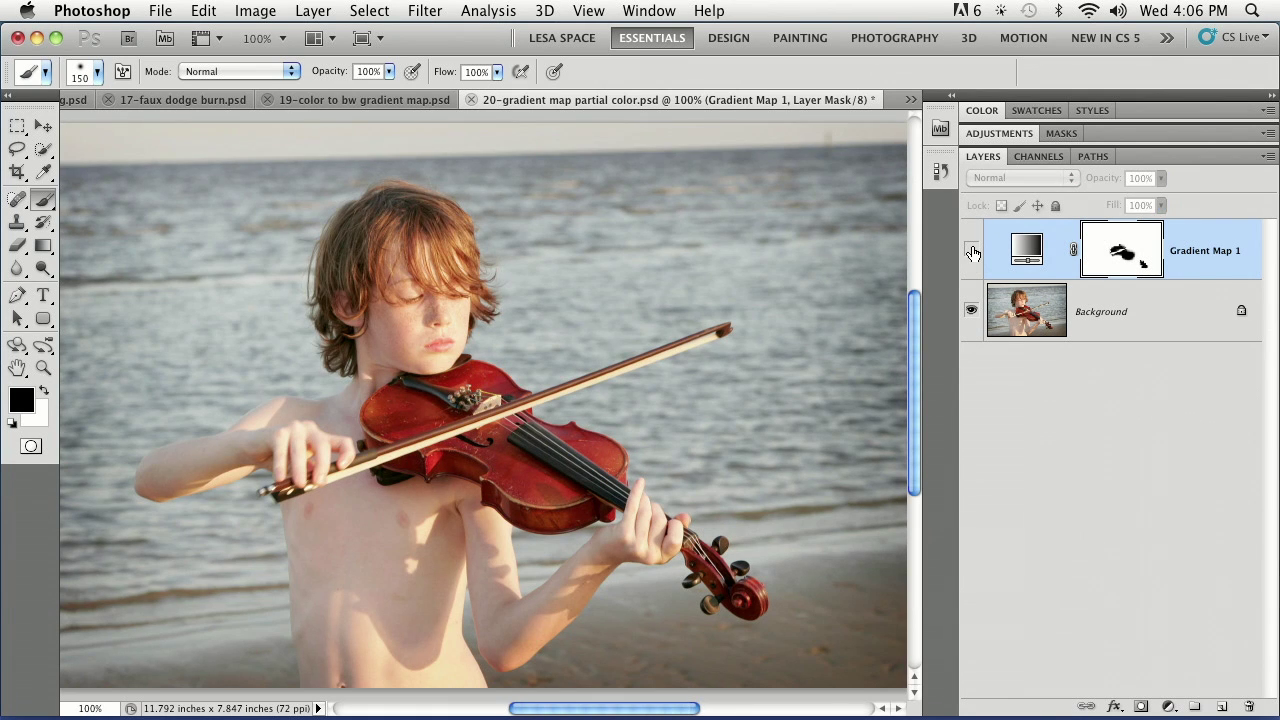
click(972, 252)
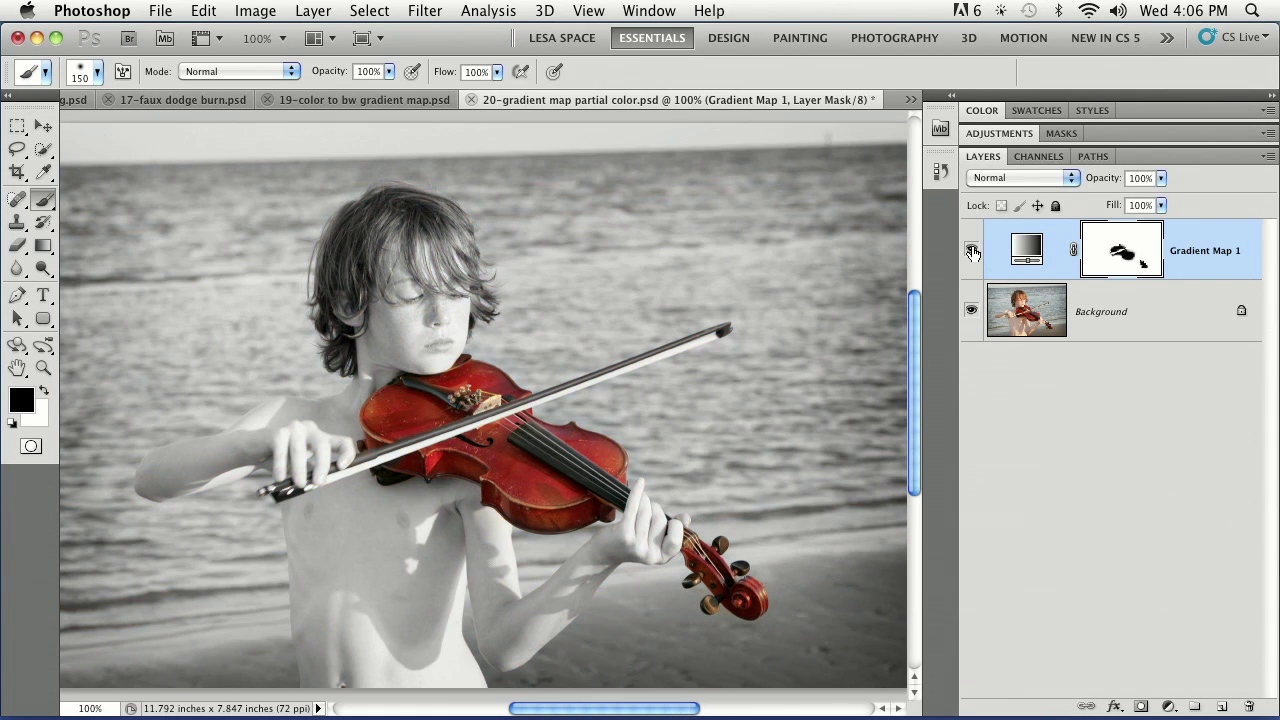
key(super+w)
key(d)
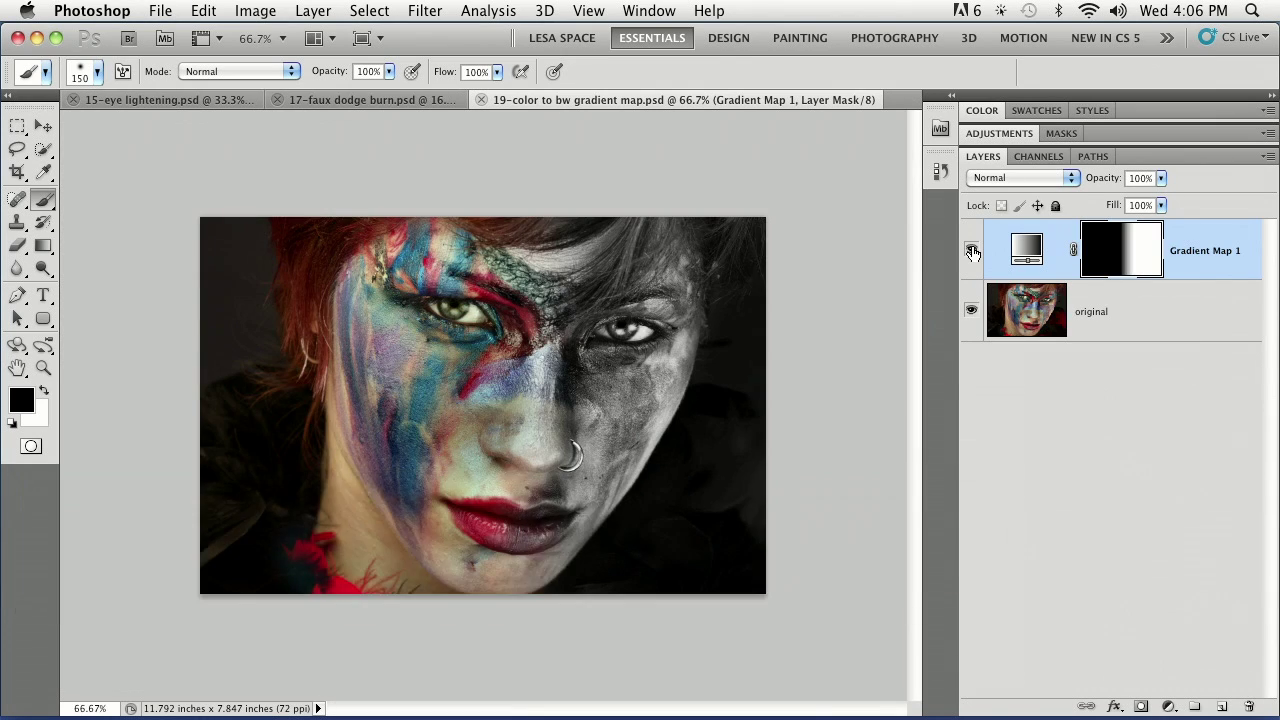
Step: At 100%, compare the painted face with and without Gradient Map 1, then close it unsaved
key(super+equal)
click(972, 252)
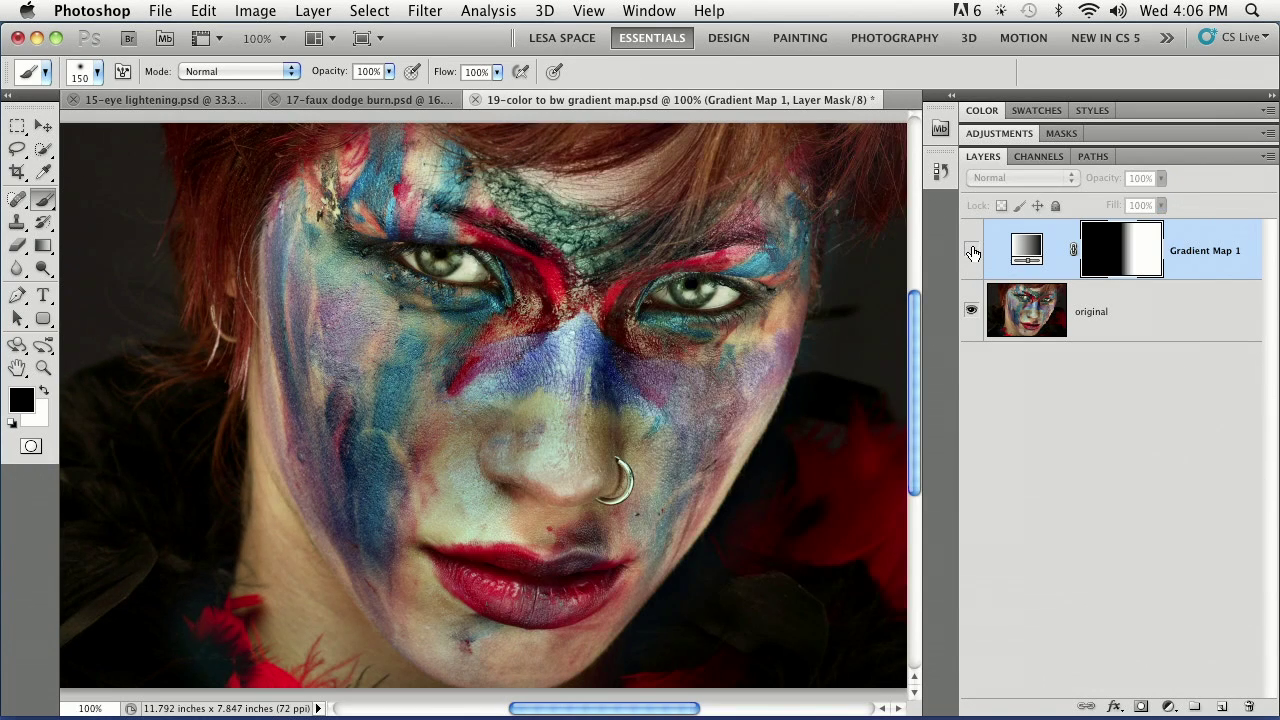
click(972, 252)
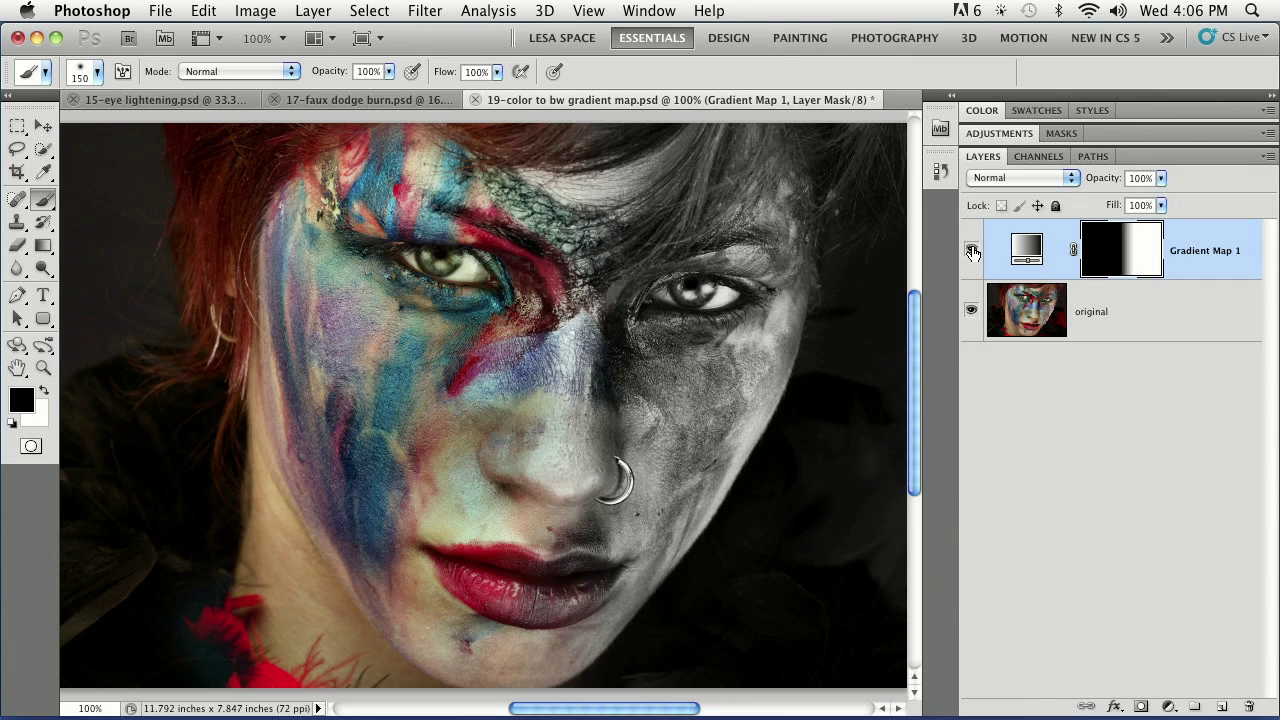
key(super+w)
key(d)
key(super+equal)
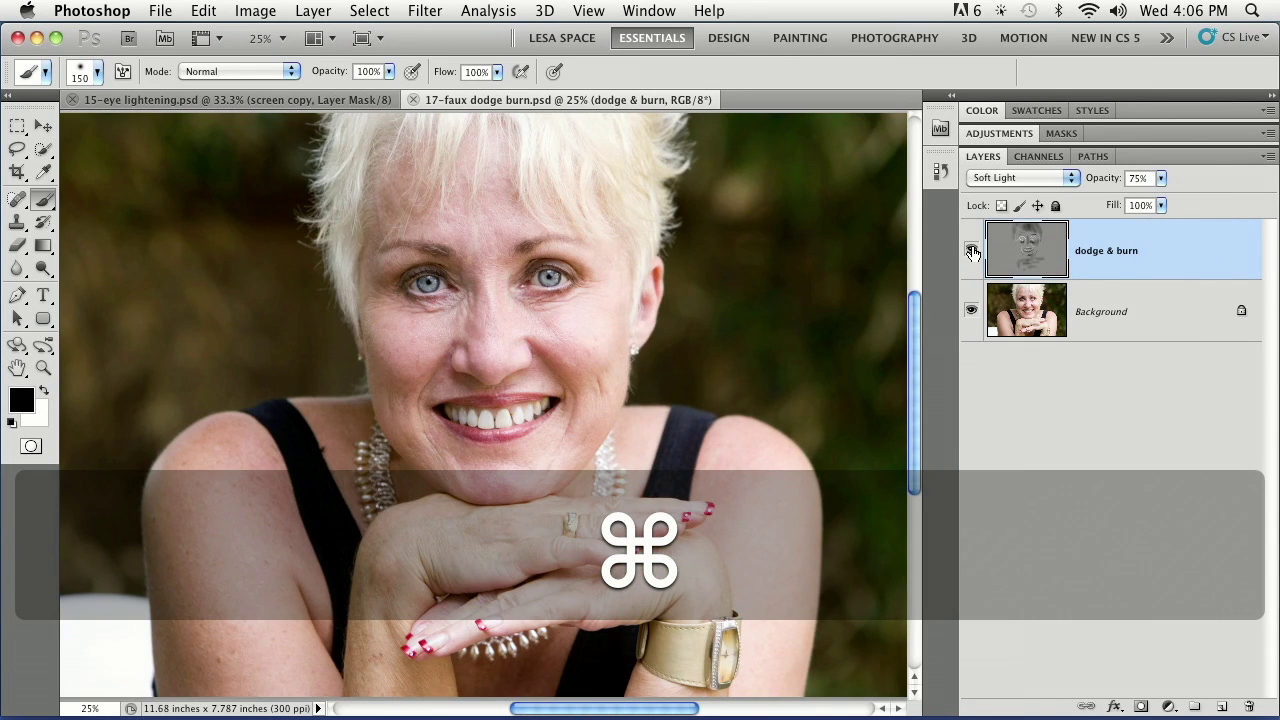
key(super+equal)
click(970, 251)
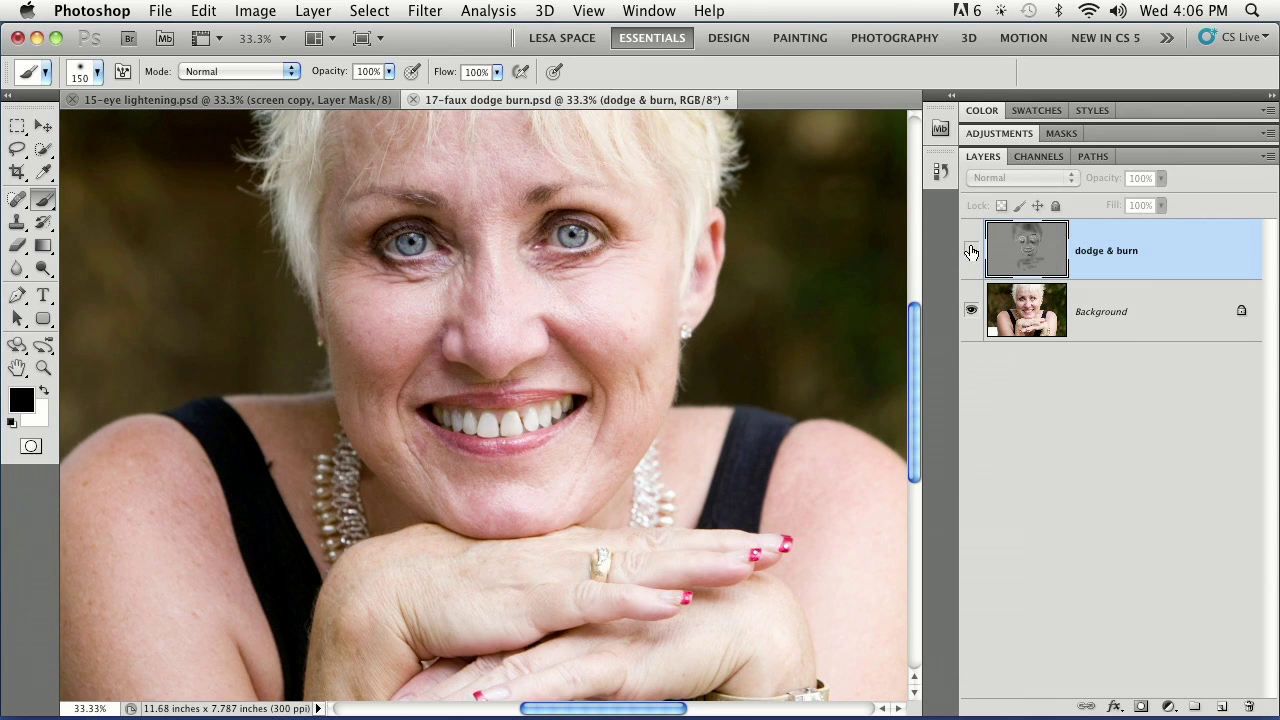
click(970, 251)
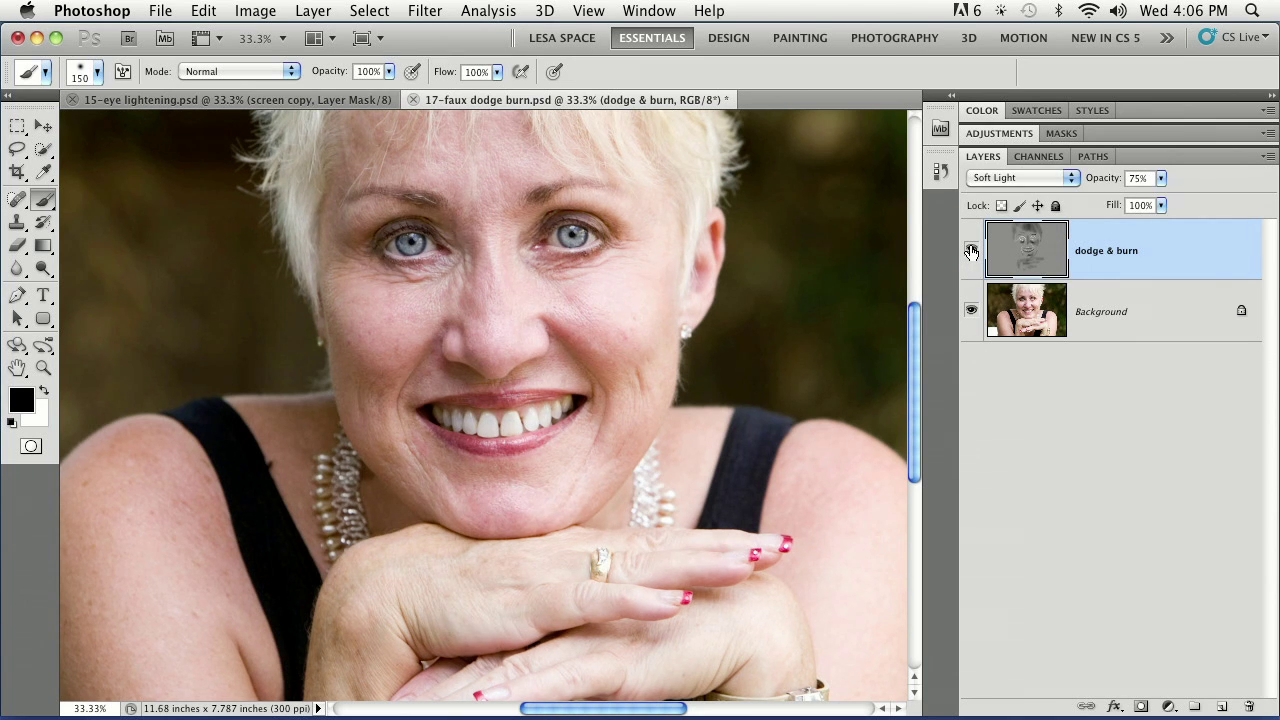
click(970, 251)
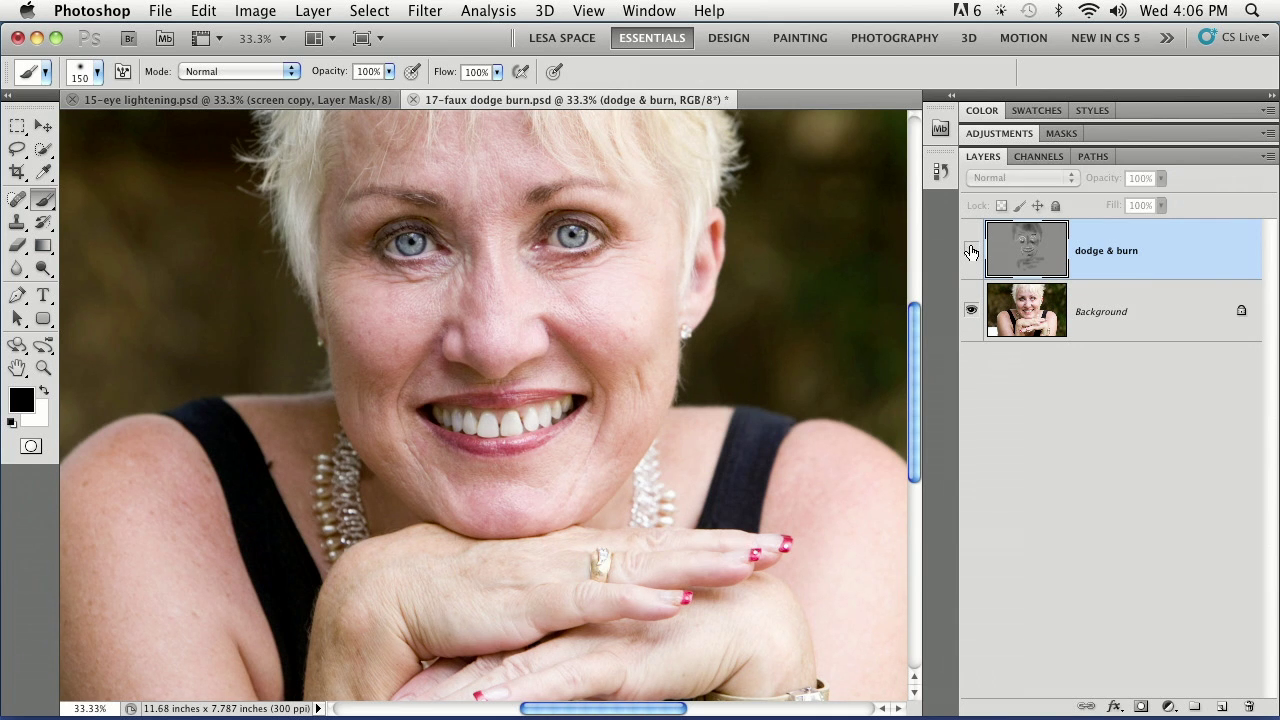
click(970, 251)
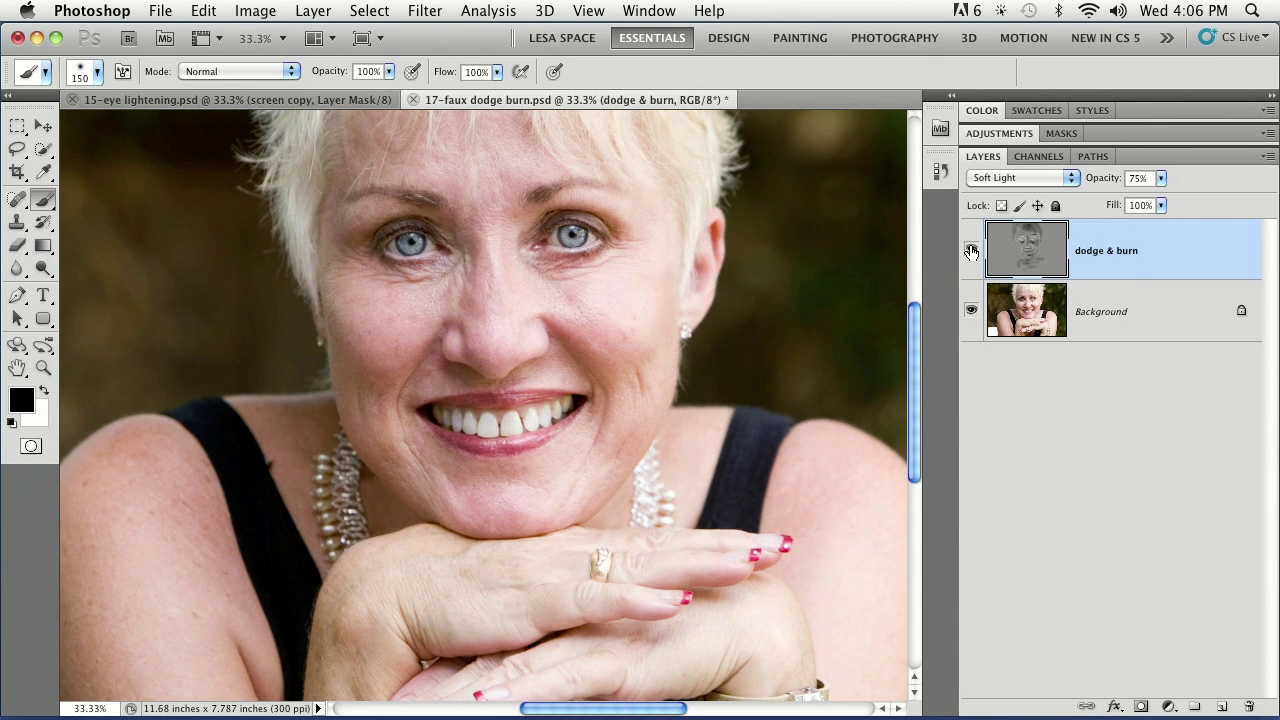
key(super+w)
Step: Discard the dodge & burn file, then at 50% toggle the screen copy and screen layers off and on
key(super+d)
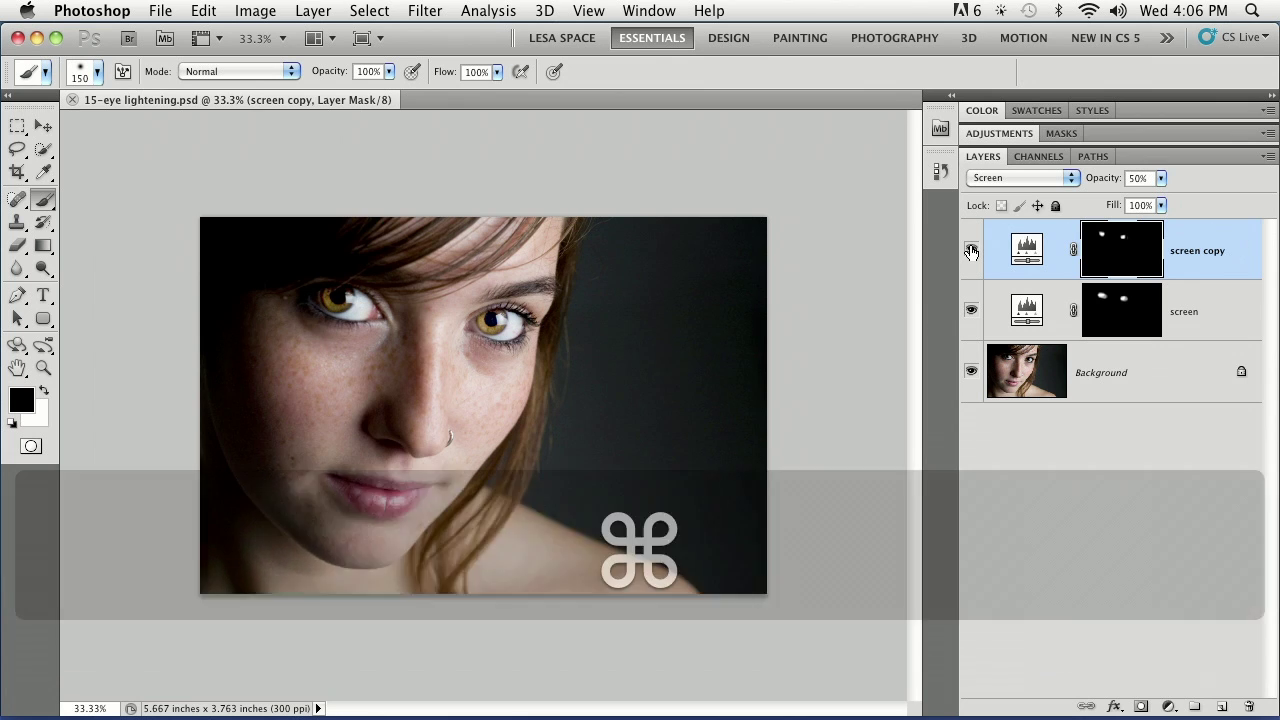
key(super+equal)
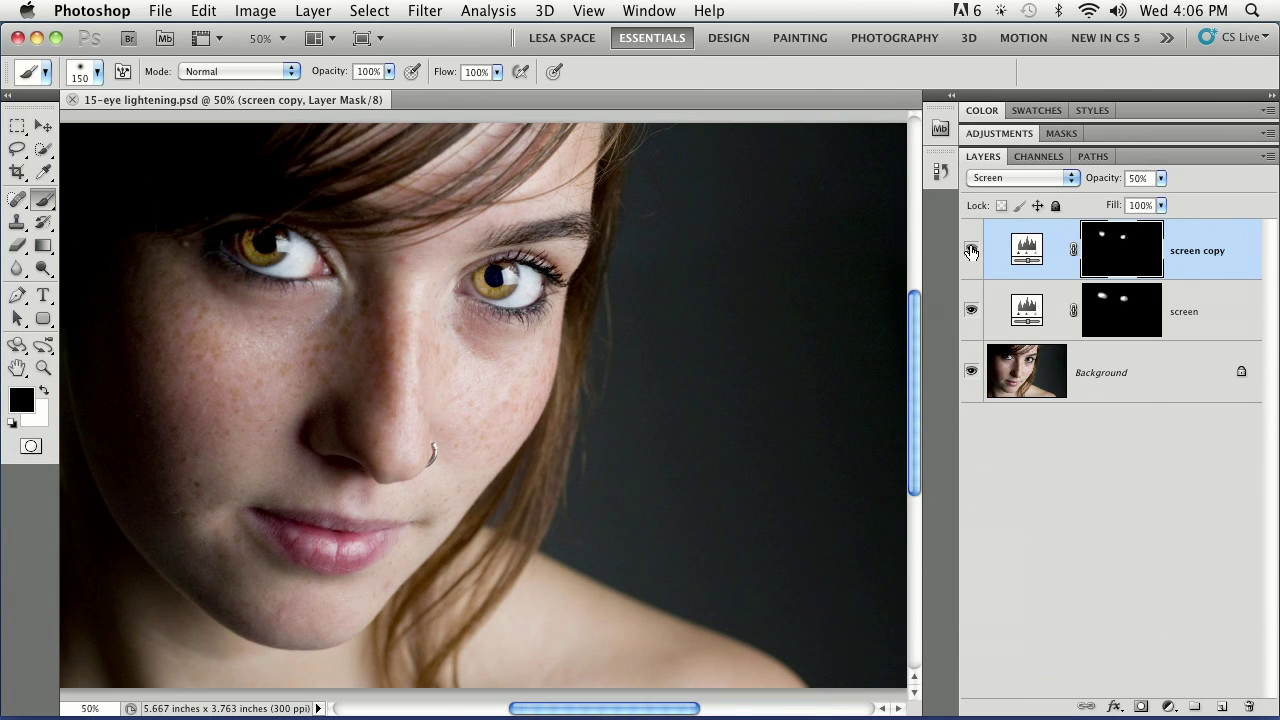
drag(970, 251, 971, 311)
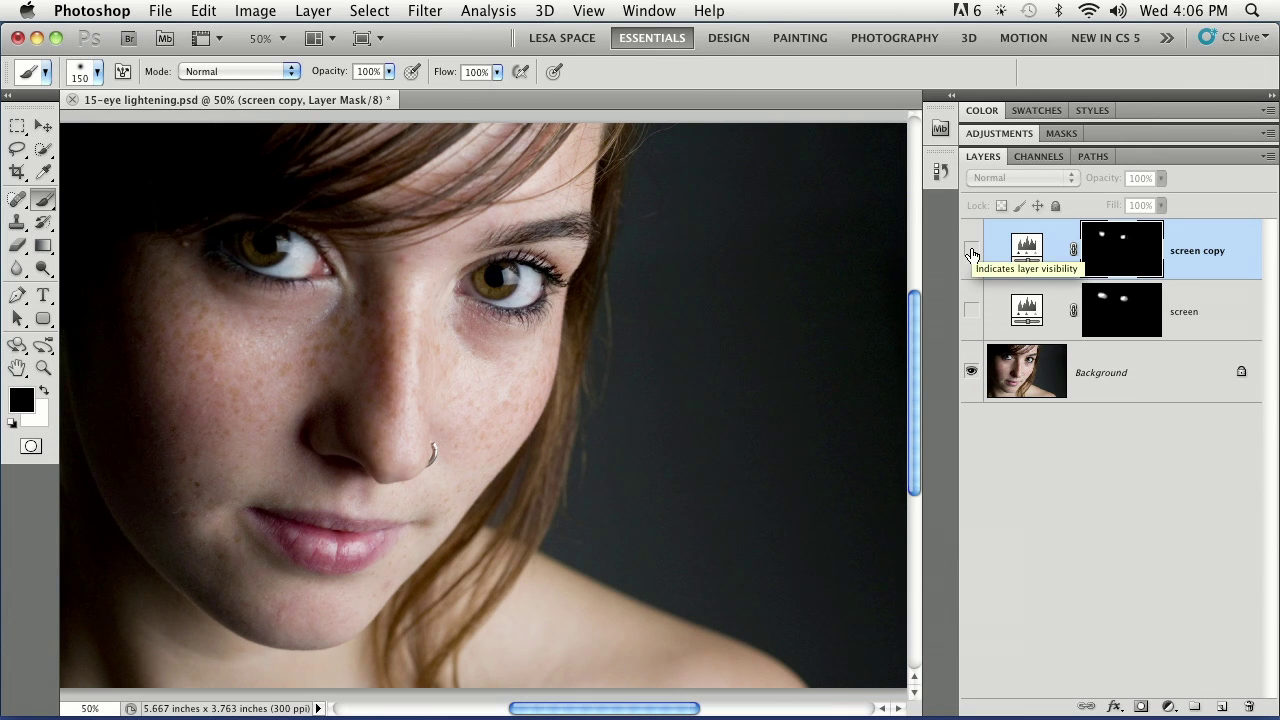
drag(971, 253, 971, 312)
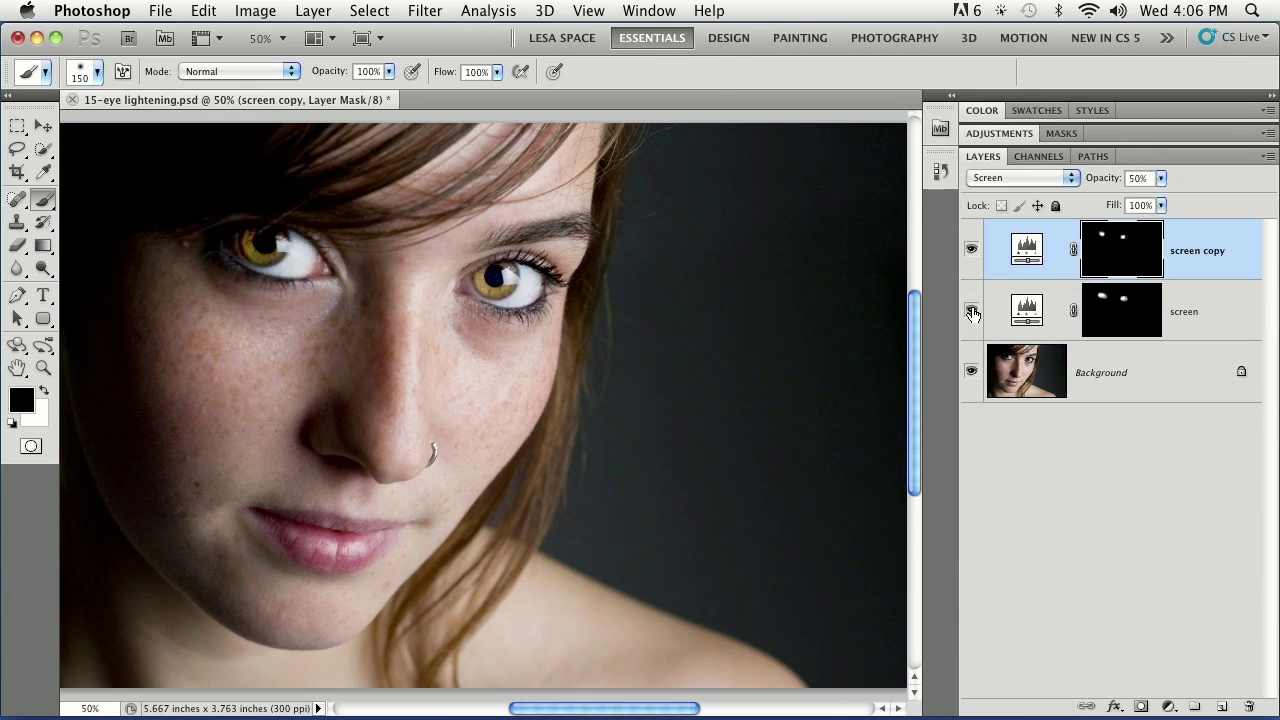